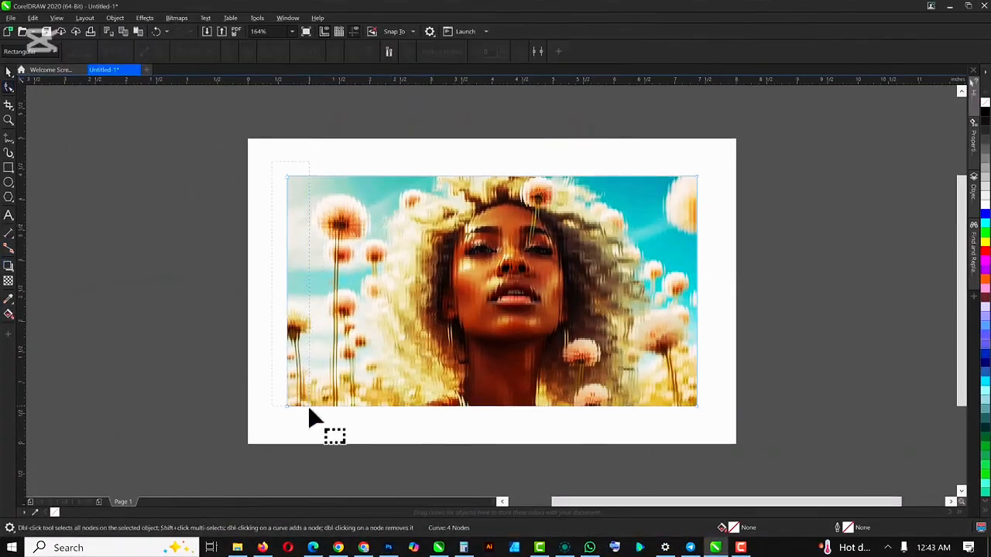
# - Pull the left edge nodes of the glass-effect copy to the middle so it covers only the right half of the portrait
pyautogui.moveTo(309, 408); pyautogui.dragTo(310, 418)
pyautogui.moveTo(287, 407); pyautogui.dragTo(515, 391)
pyautogui.click(821, 203)
pyautogui.press('space')
pyautogui.scroll(1, 495, 236)
pyautogui.scroll(-1, 475, 238)
pyautogui.scroll(1, 473, 237)
pyautogui.scroll(-1, 387, 224)
# - Cover the portrait with a black, outline-free rectangle and start the Transparency tool on it
pyautogui.click(9, 167)
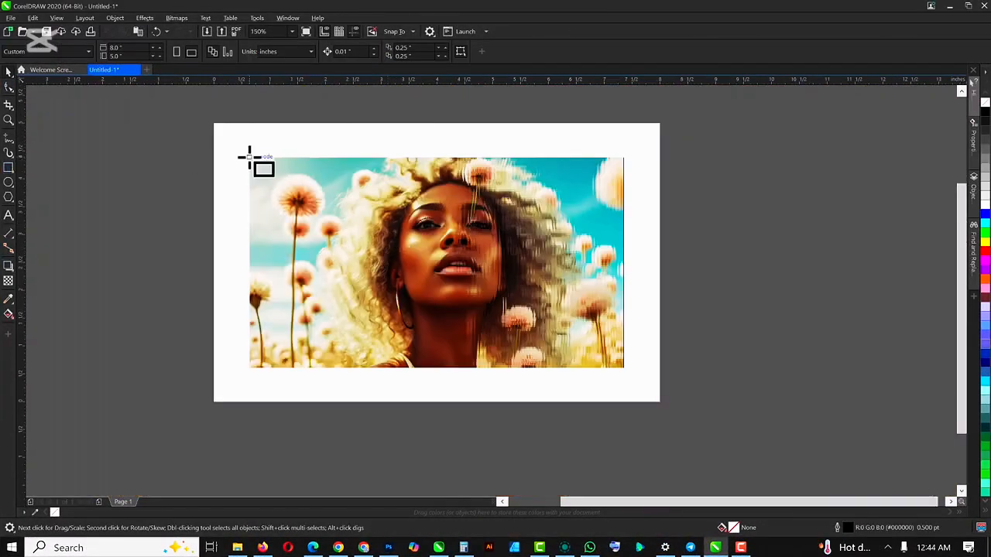
pyautogui.moveTo(249, 157); pyautogui.dragTo(624, 372)
pyautogui.click(984, 112)
pyautogui.click(532, 51)
pyautogui.click(518, 62)
pyautogui.click(9, 281)
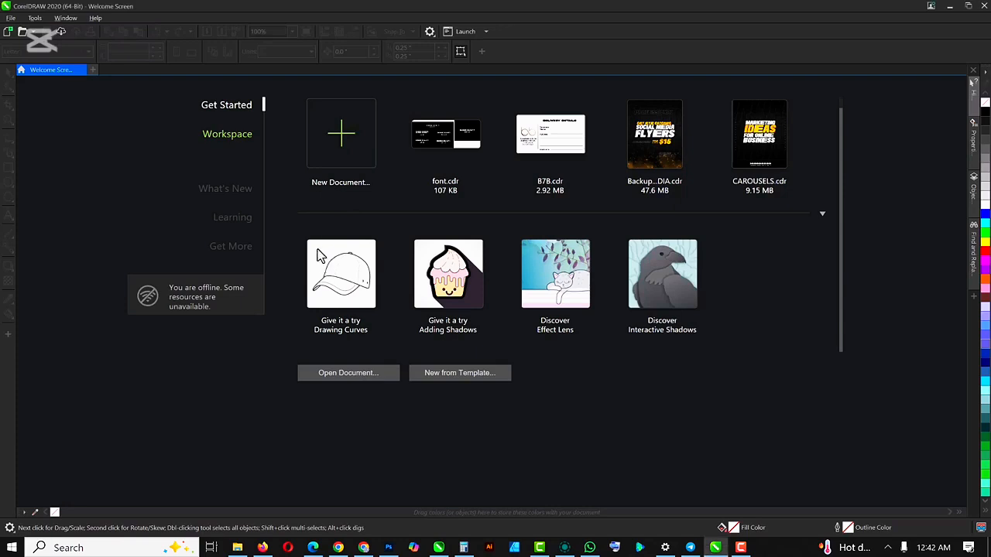
# - Create a new custom 8 × 5 inch document in RGB at 300 dpi
pyautogui.click(338, 137)
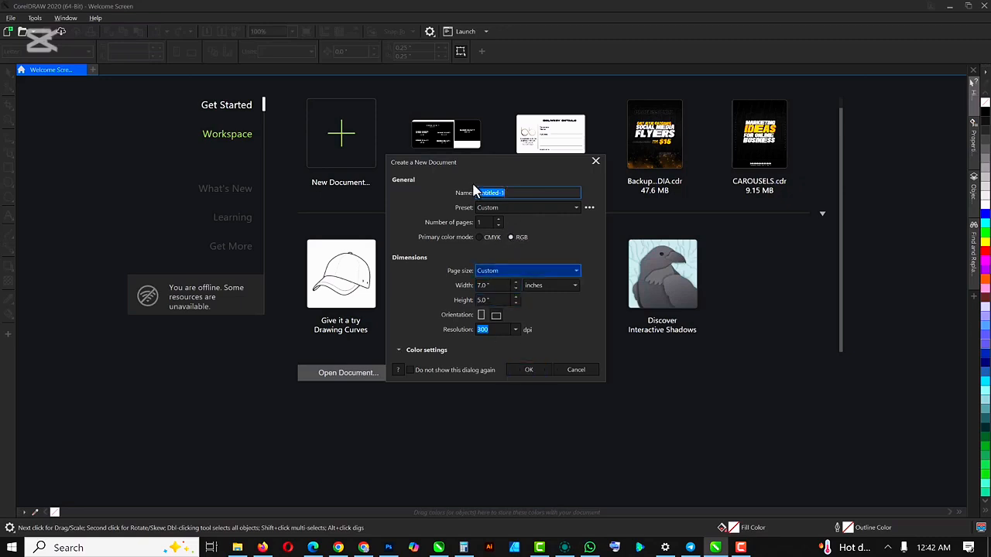
pyautogui.click(529, 371)
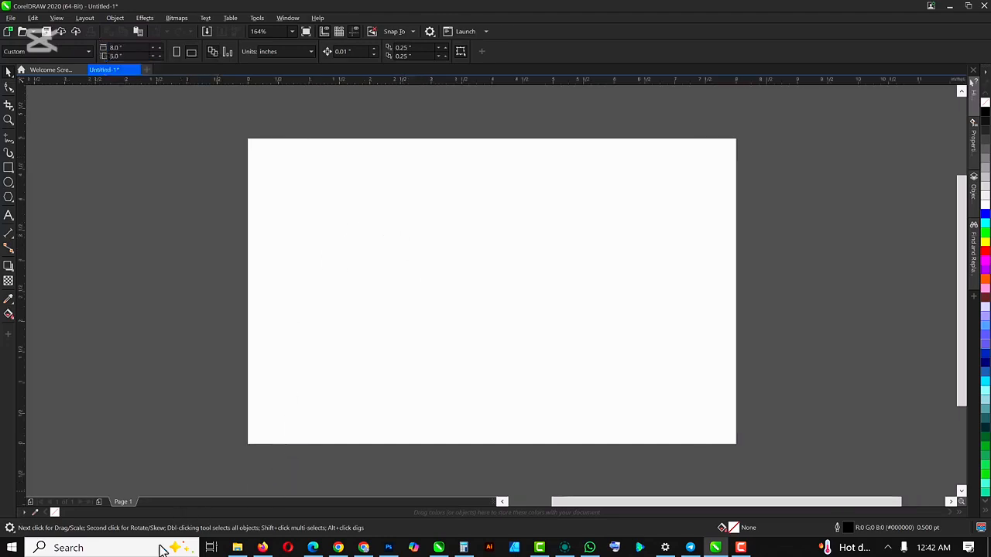
# - Place image 29098 from File Explorer's Downloads folder in the centre of the page, enlarged to about 6.72 × 3.78 inches
pyautogui.click(238, 547)
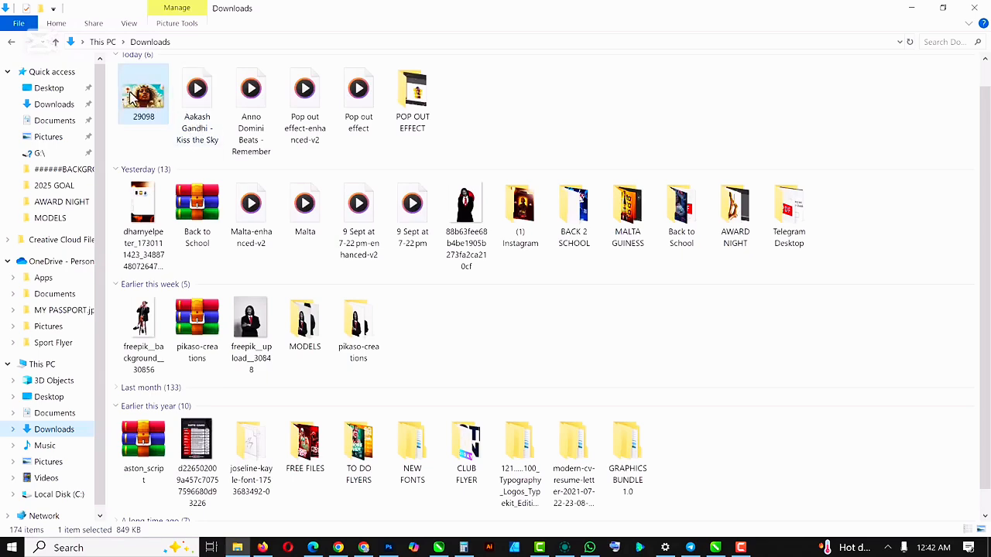
pyautogui.moveTo(261, 168); pyautogui.dragTo(515, 267)
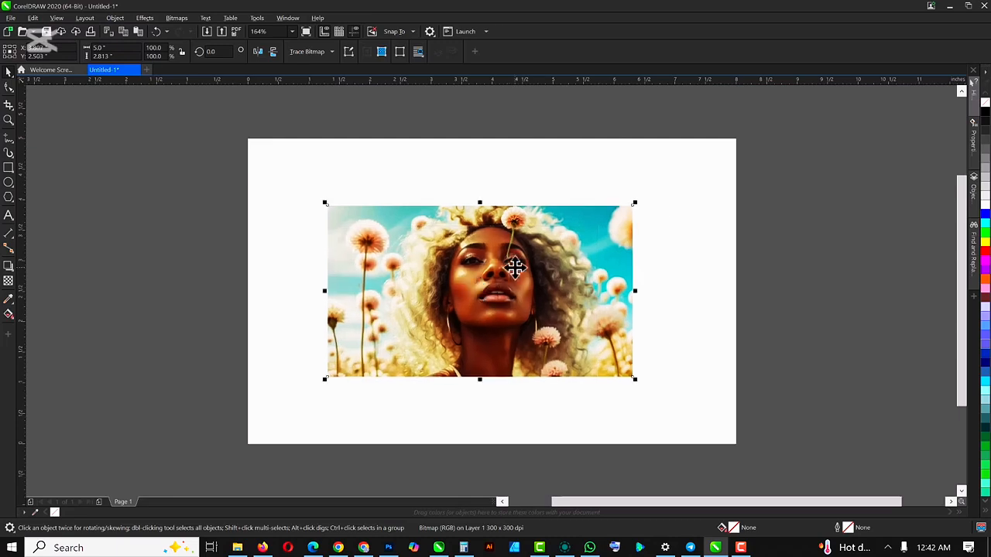
pyautogui.press('p')
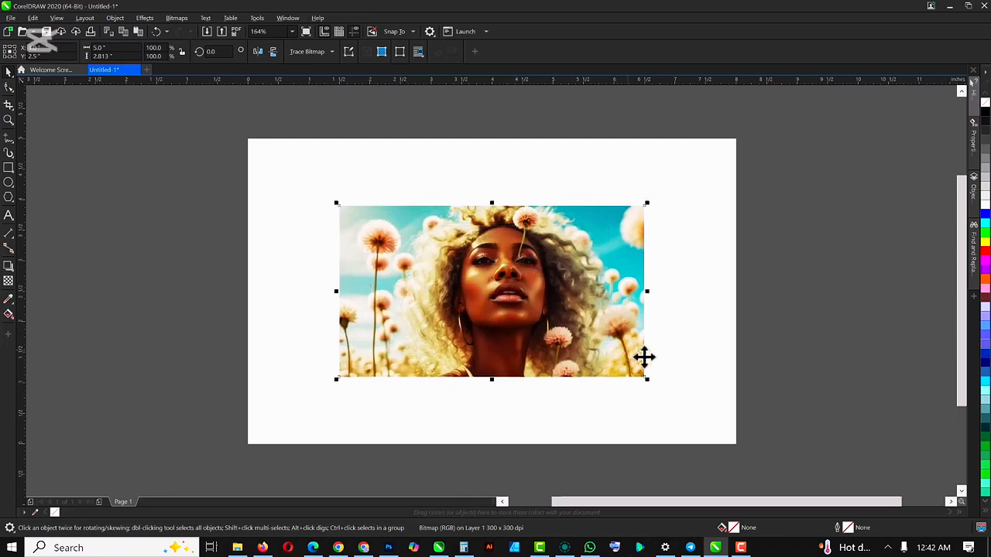
pyautogui.moveTo(646, 379); pyautogui.dragTo(697, 438)
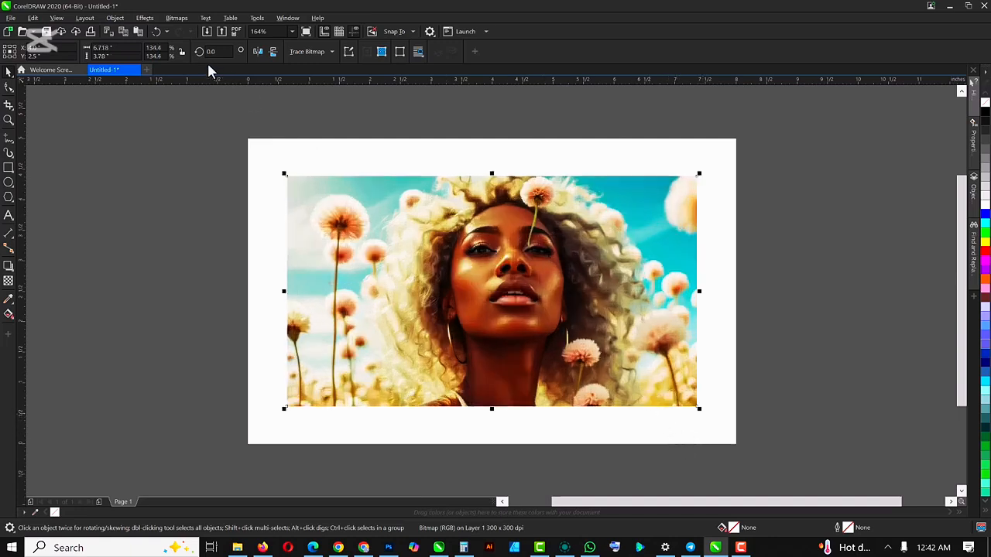
# - Apply the Glass Block effect to the top copy of the portrait with block width 20 and block height 8
pyautogui.click(526, 269)
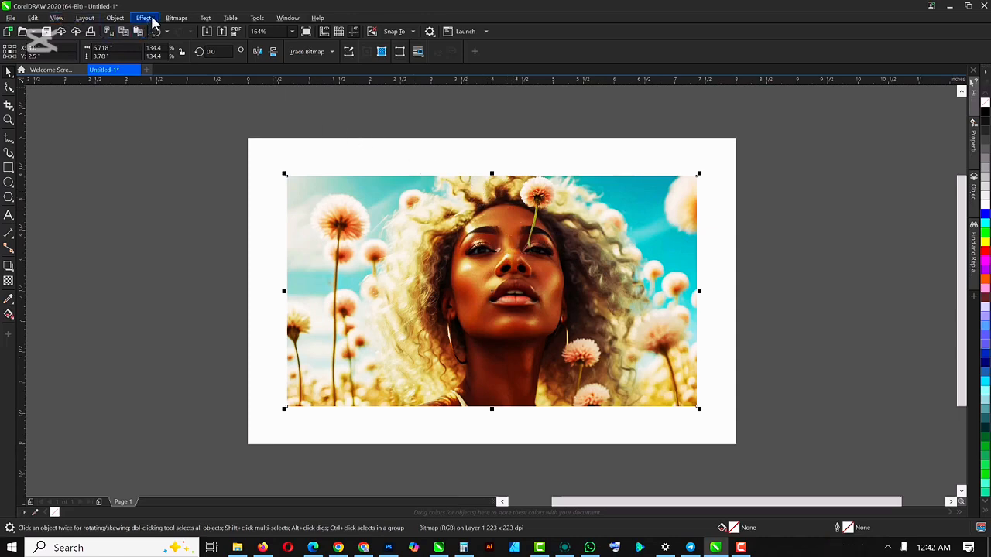
pyautogui.click(525, 287)
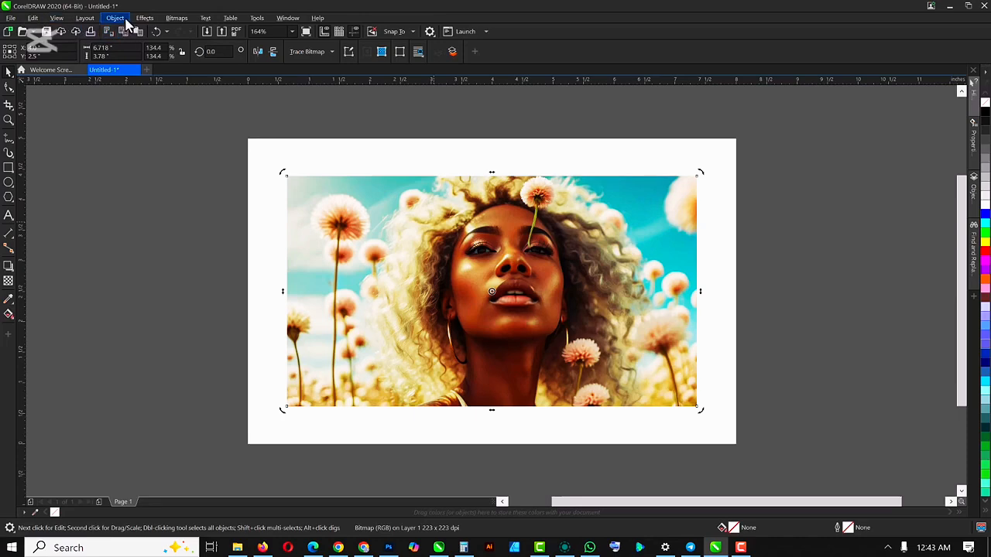
pyautogui.click(148, 21)
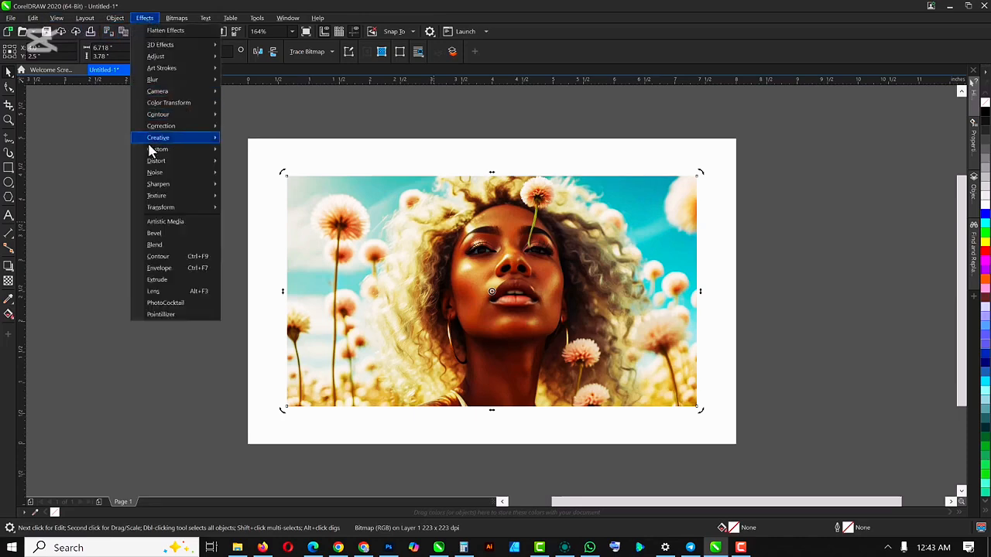
pyautogui.moveTo(171, 145)
pyautogui.press('Escape')
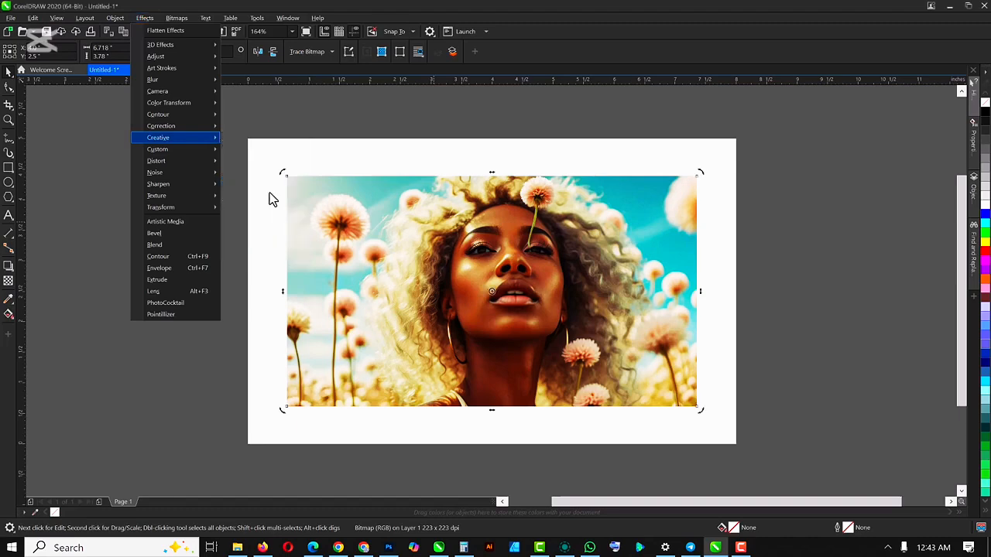
pyautogui.press('Escape')
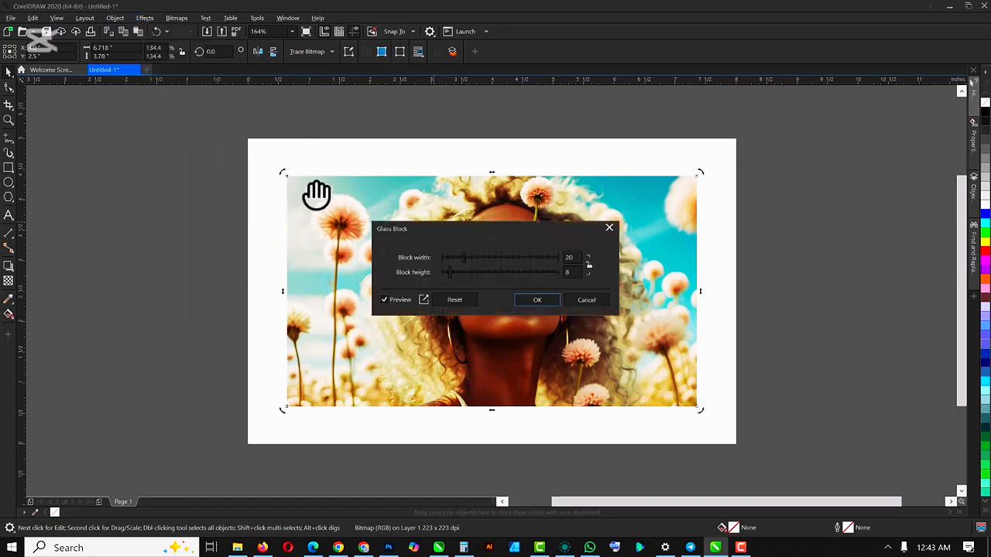
pyautogui.moveTo(450, 229); pyautogui.dragTo(793, 183)
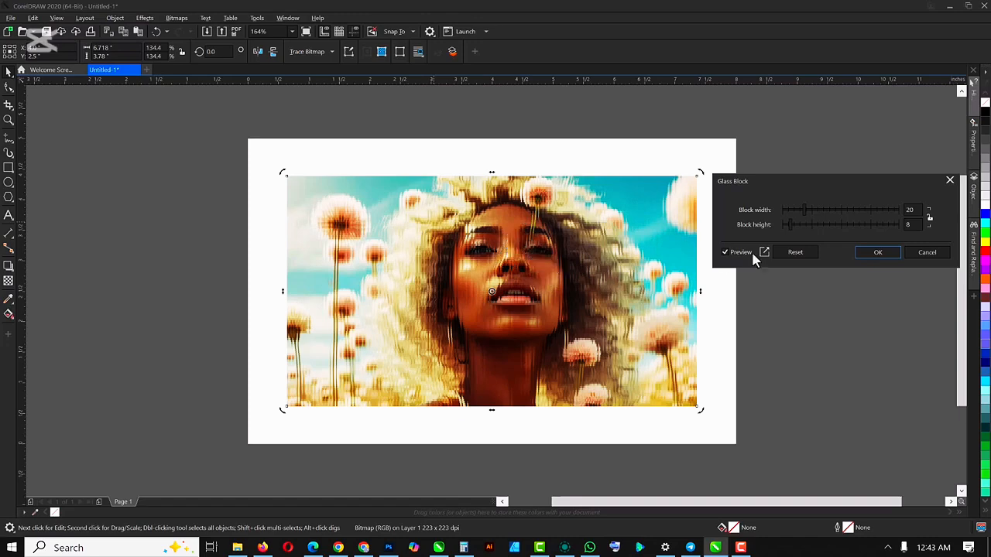
pyautogui.click(880, 251)
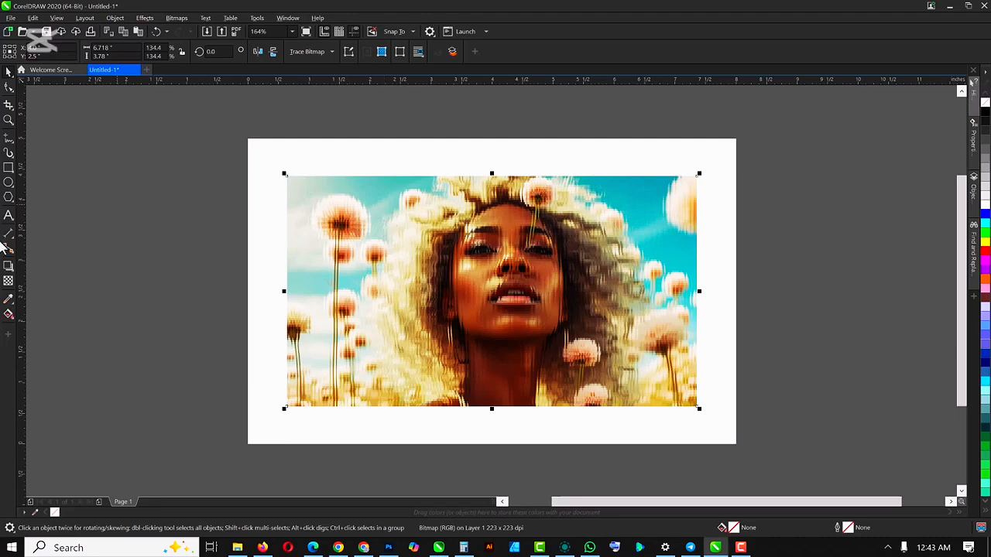
# - Move the left edge nodes of the glass-effect copy to the middle of the face, uncovering the original left half, and deselect it
pyautogui.click(8, 87)
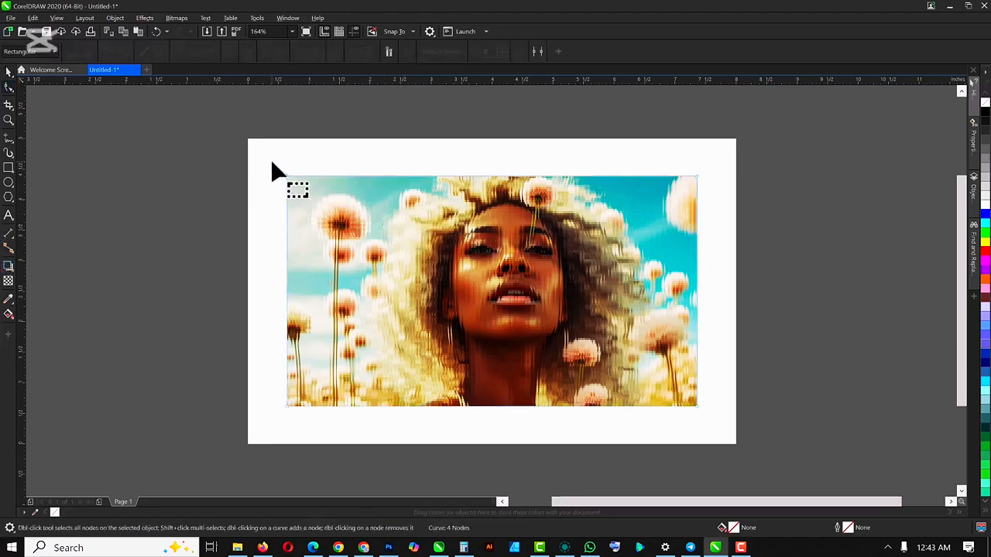
pyautogui.moveTo(294, 196); pyautogui.dragTo(512, 392)
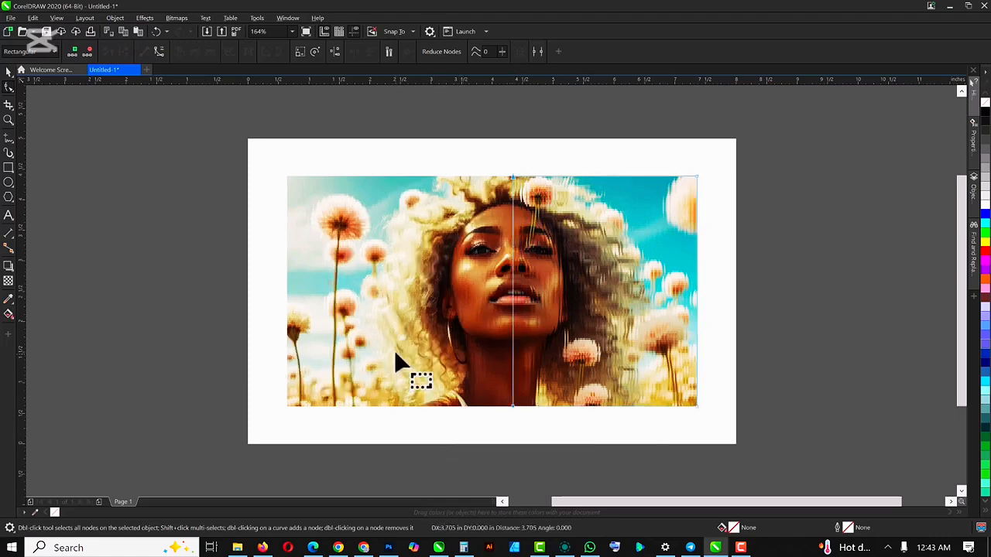
pyautogui.press('space')
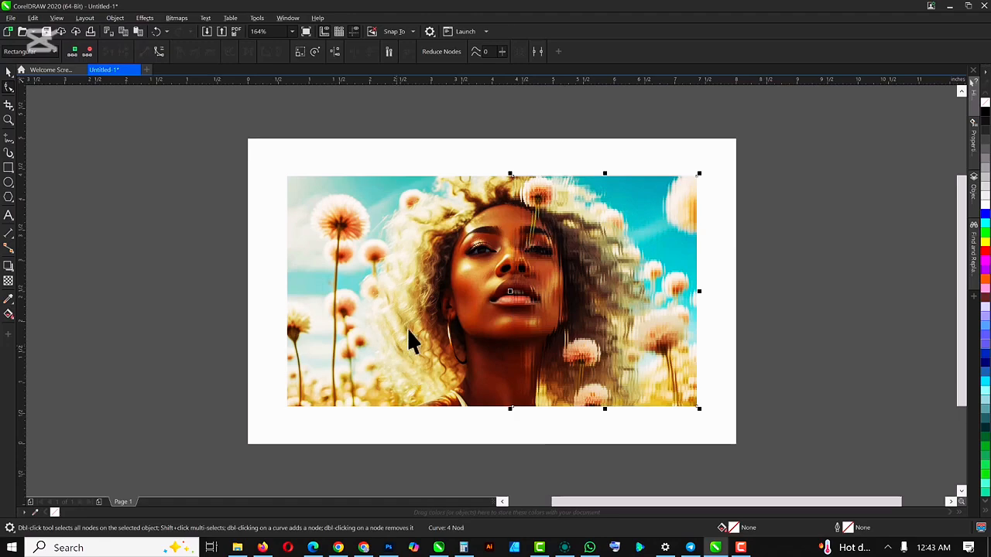
pyautogui.click(816, 202)
# - Examine the boundary between the clear and glass-block halves of the face up close
pyautogui.scroll(2, 490, 267)
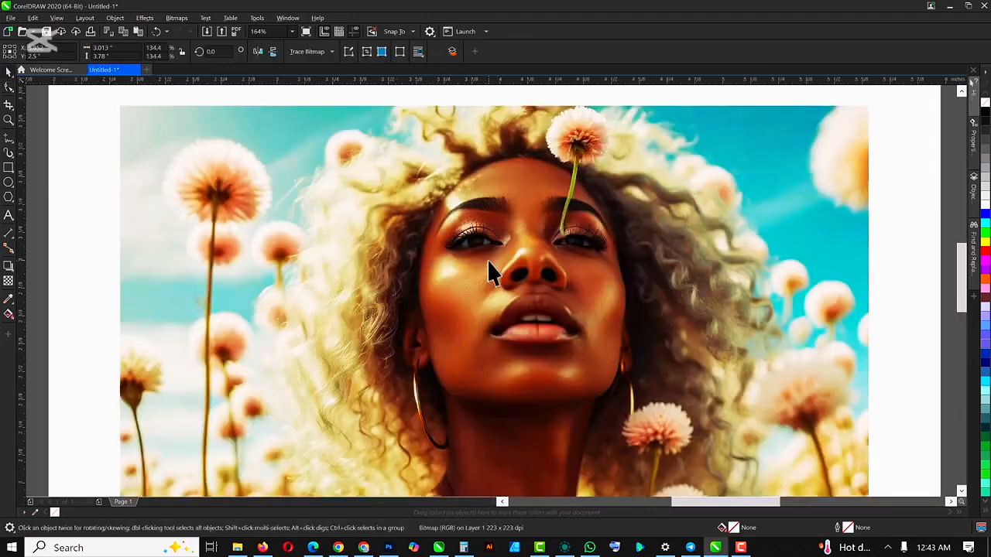
pyautogui.click(484, 257)
pyautogui.scroll(1, 477, 245)
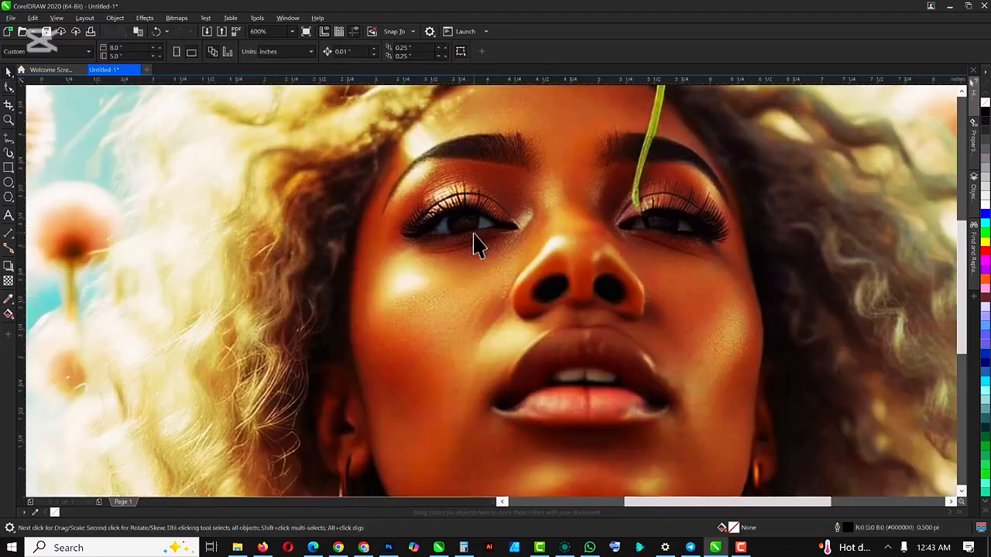
pyautogui.scroll(-2, 477, 244)
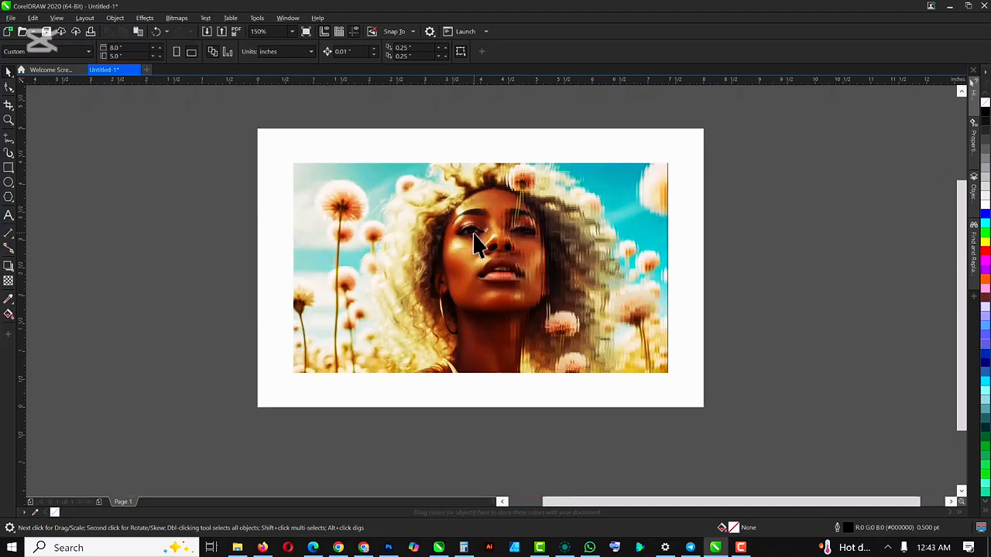
pyautogui.scroll(2, 475, 236)
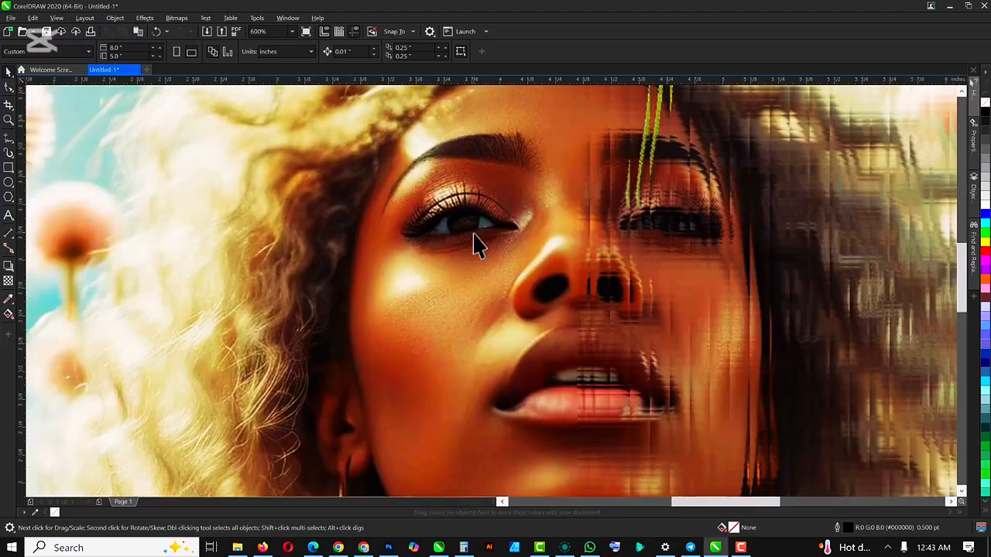
pyautogui.scroll(-1, 478, 245)
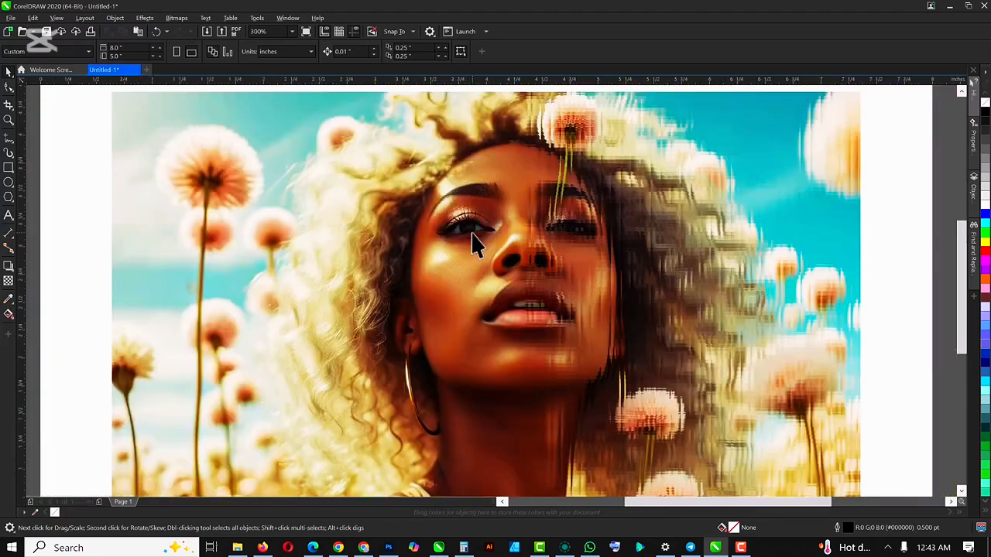
pyautogui.scroll(-1, 389, 230)
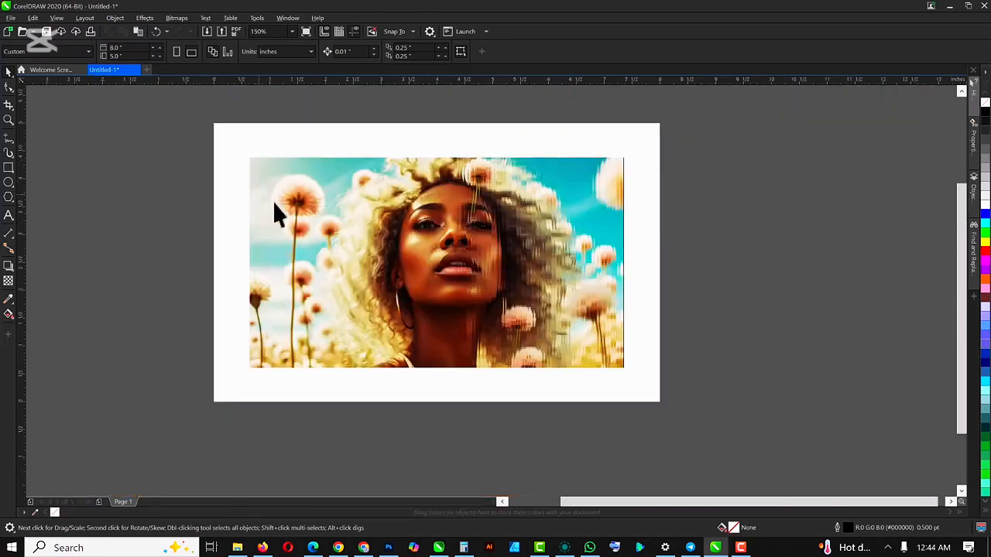
# - Cover the portrait with a black, outline-free rectangle about 6.71 × 3.85 inches
pyautogui.click(9, 171)
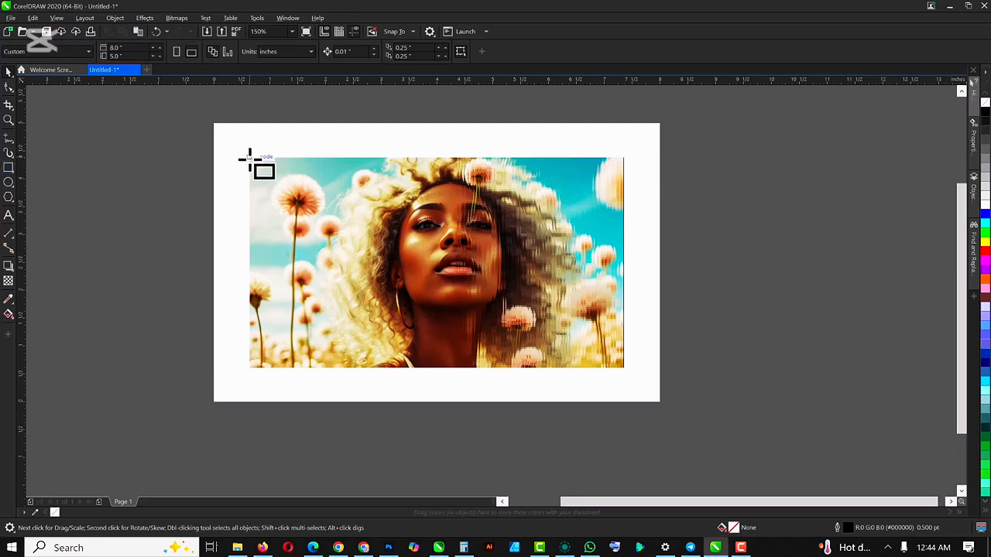
pyautogui.moveTo(249, 158); pyautogui.dragTo(623, 367)
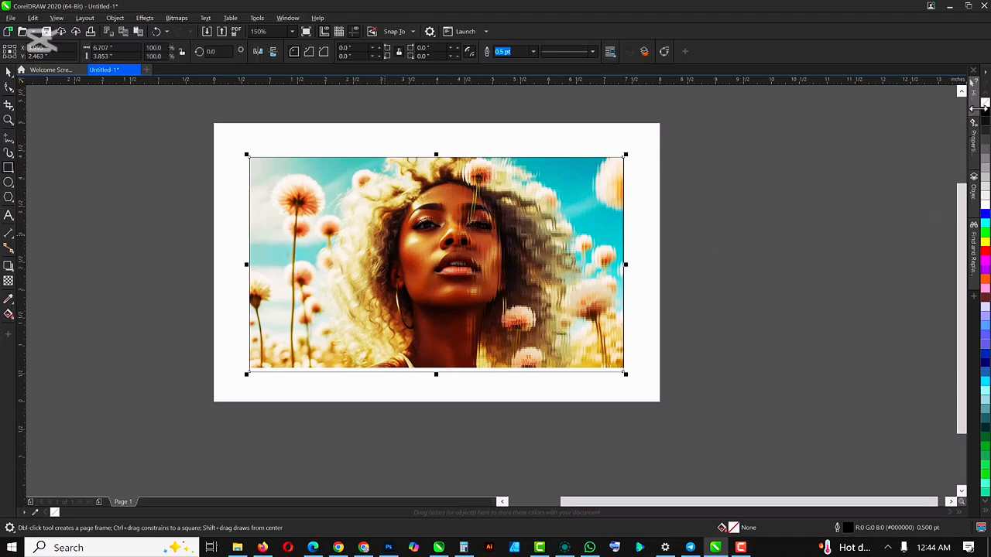
pyautogui.moveTo(985, 116); pyautogui.dragTo(480, 164)
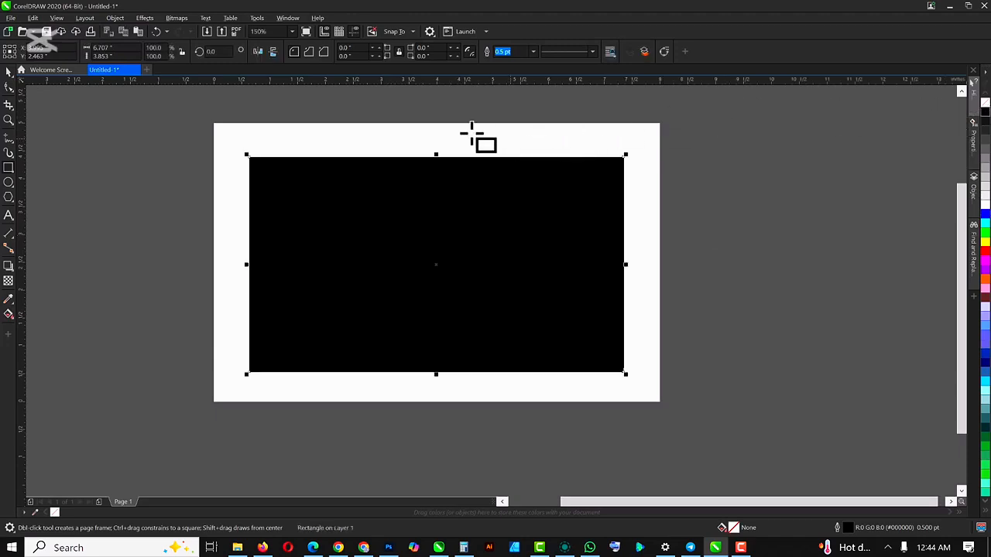
pyautogui.click(533, 53)
pyautogui.click(512, 77)
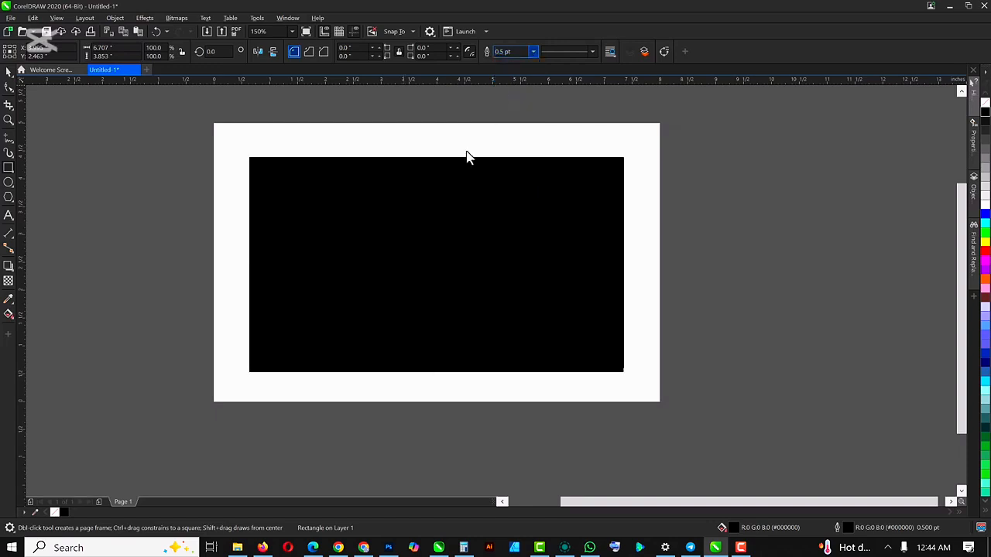
# - Apply an elliptical fountain transparency to the black rectangle
pyautogui.click(8, 280)
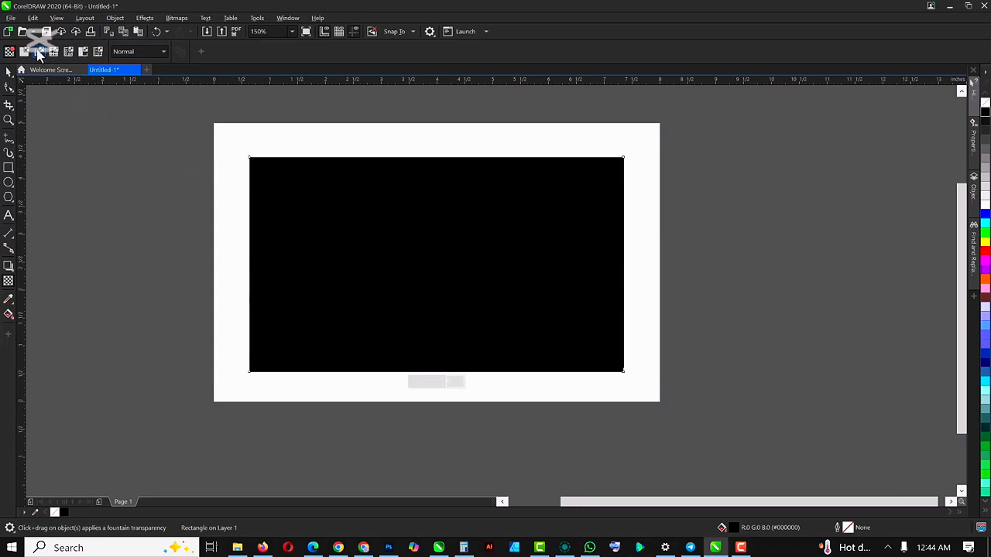
pyautogui.click(39, 51)
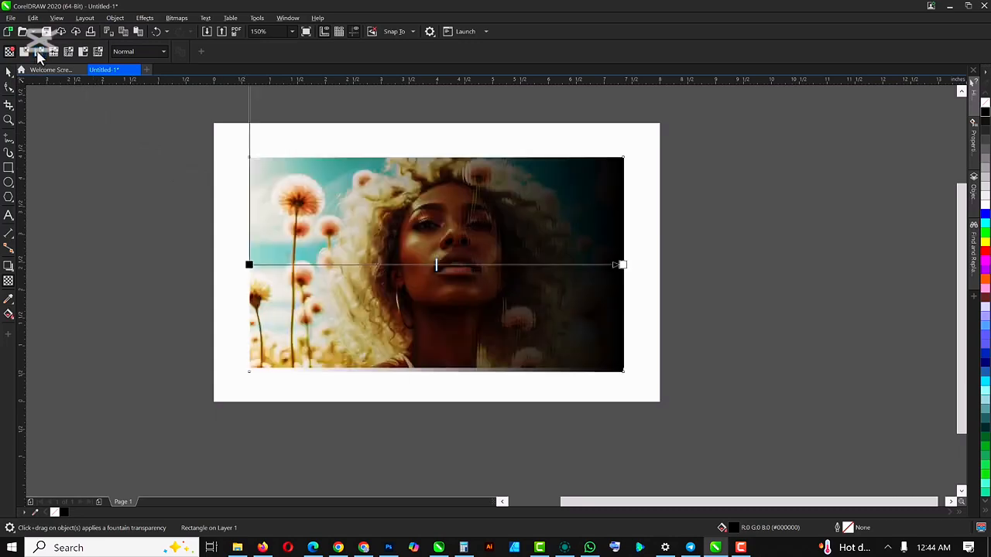
pyautogui.click(227, 51)
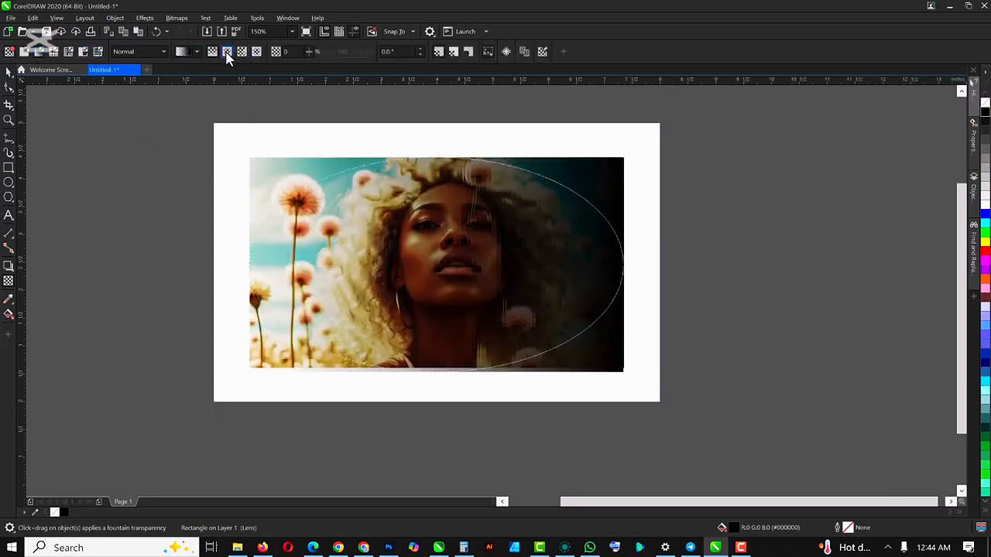
# - Make the transparency's centre fully transparent and its outer edge opaque, and stretch the ellipse vertically to about the page's top edge
pyautogui.click(436, 265)
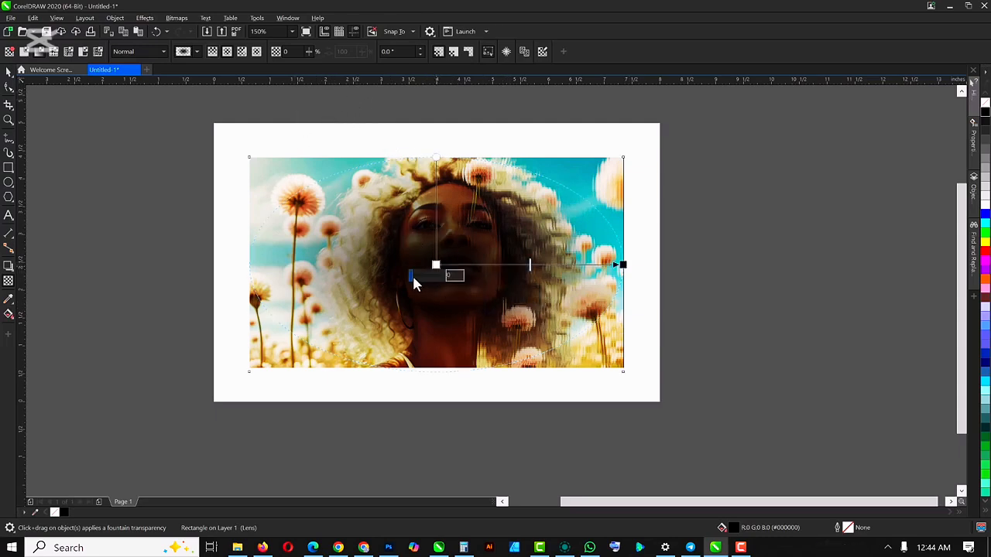
pyautogui.moveTo(411, 281); pyautogui.dragTo(445, 285)
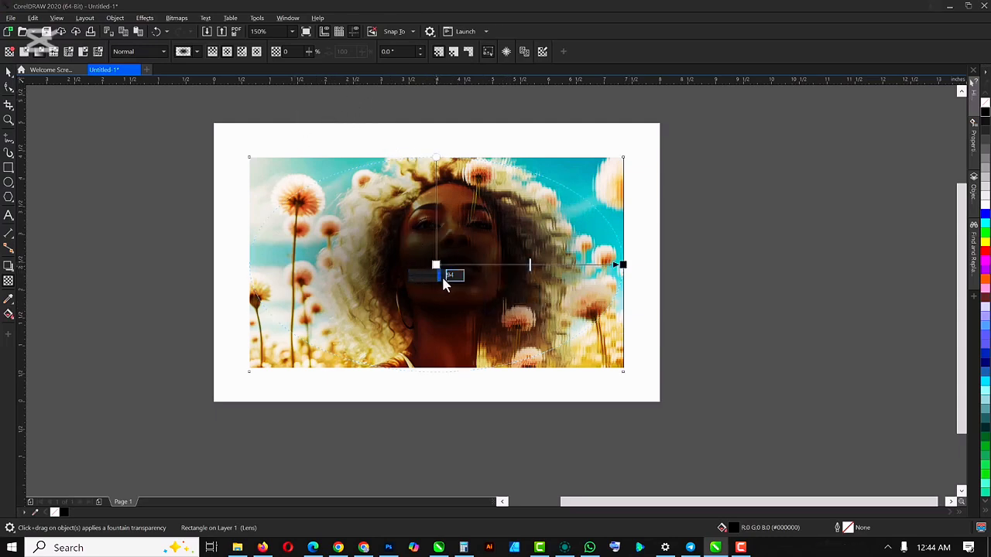
pyautogui.click(623, 264)
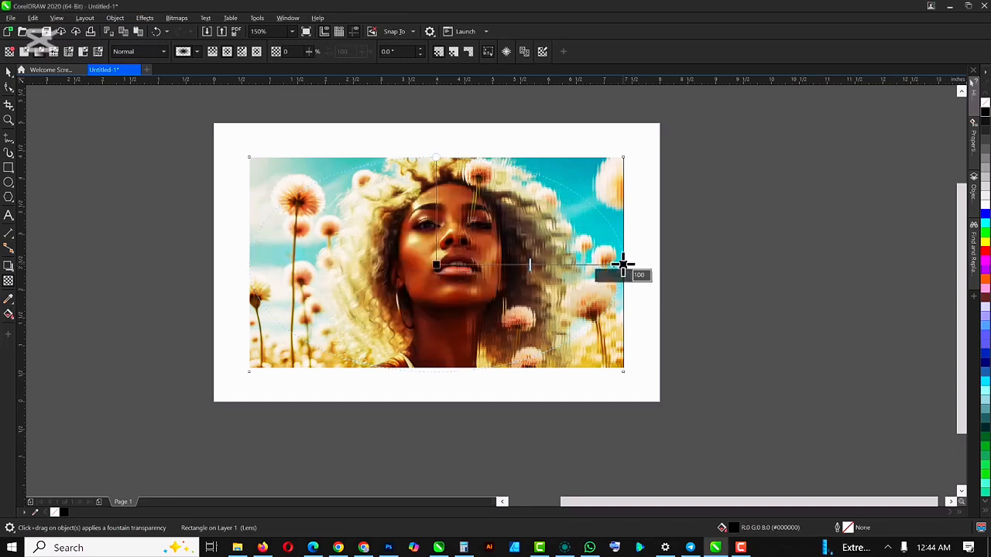
pyautogui.moveTo(621, 275); pyautogui.dragTo(592, 276)
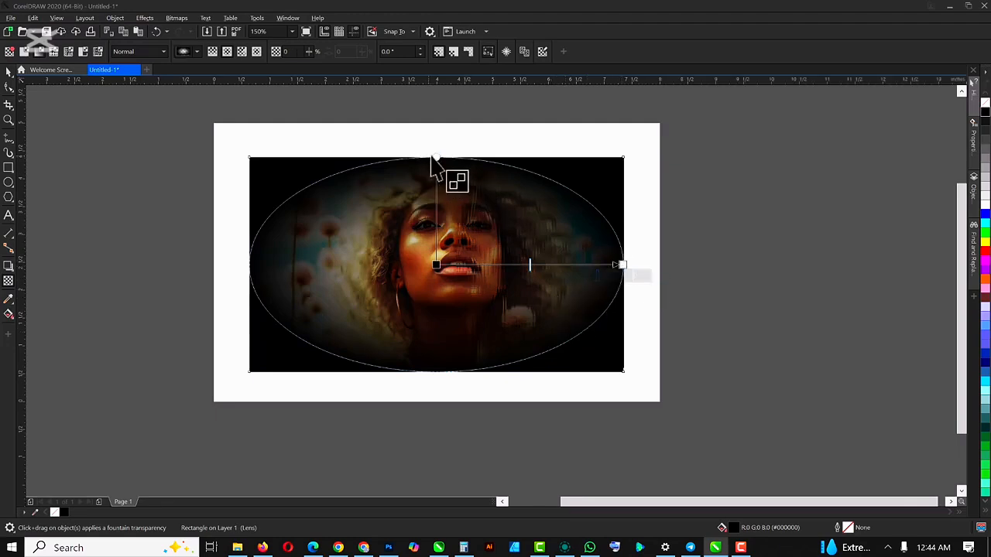
pyautogui.moveTo(436, 157); pyautogui.dragTo(441, 125)
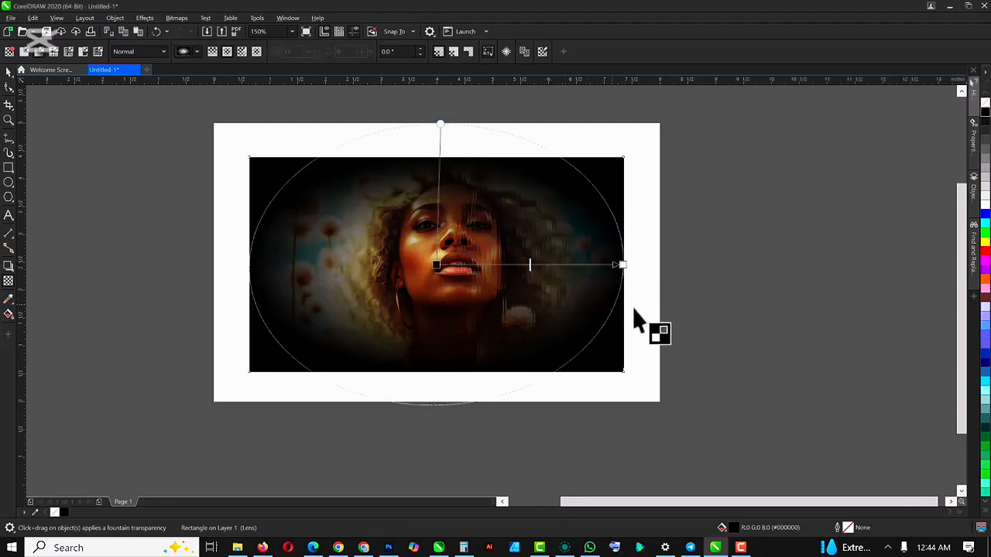
# - Enlarge the black overlay's elliptical transparency until it reaches about 0.5 inch beyond the page's right edge
pyautogui.moveTo(616, 265); pyautogui.dragTo(697, 266)
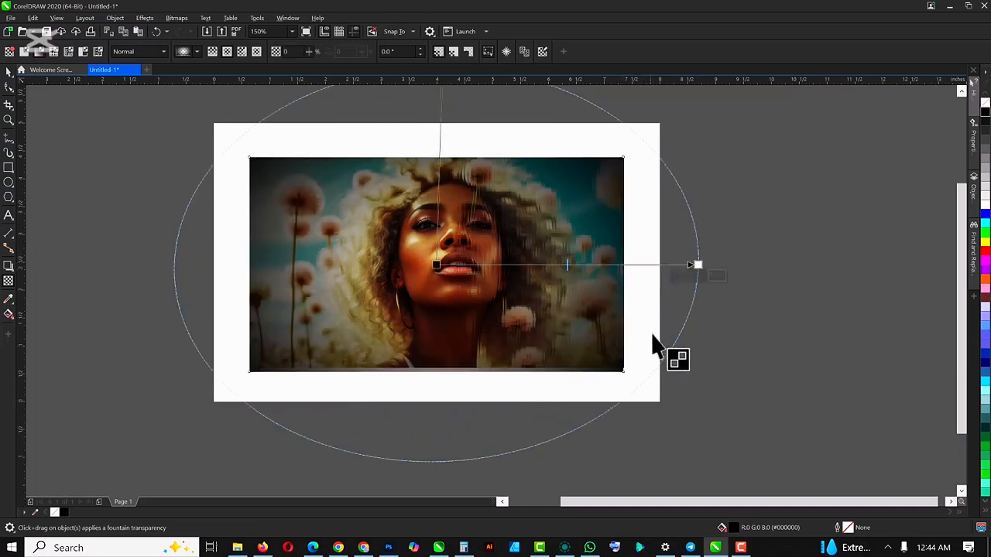
pyautogui.moveTo(697, 264); pyautogui.dragTo(689, 264)
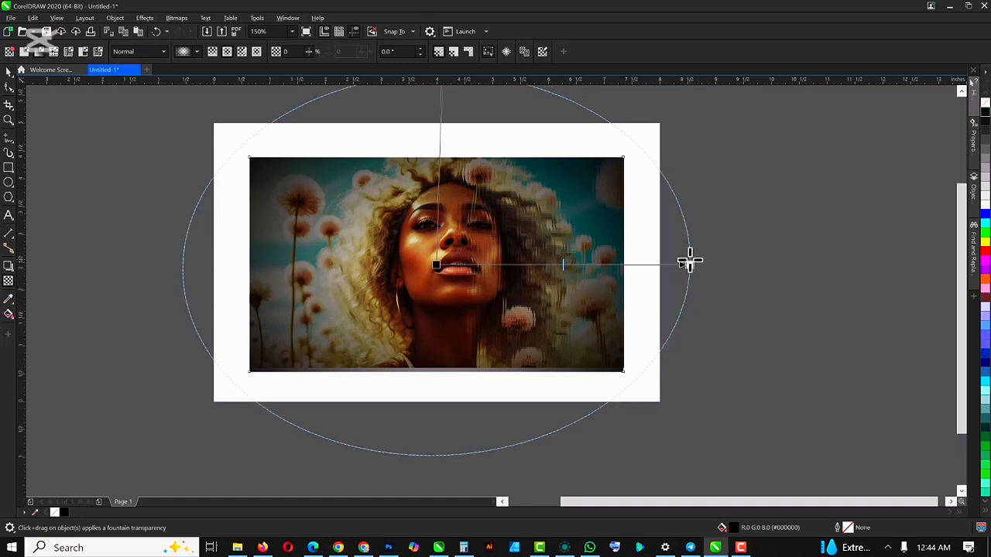
pyautogui.click(792, 317)
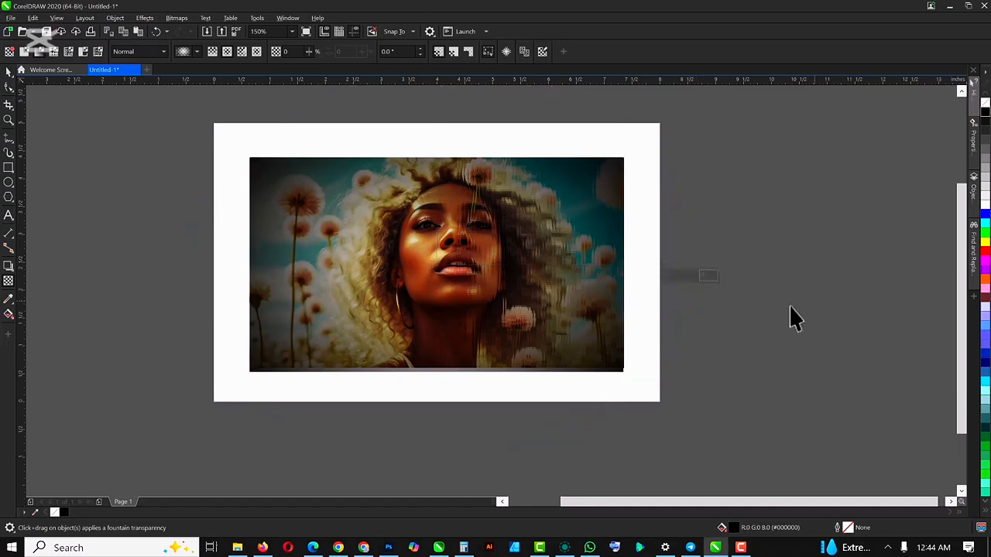
# - Move the black vignette rectangle up about 0.05 inch so its bottom edge lines up with the portrait's
pyautogui.scroll(3, 437, 282)
pyautogui.press('space')
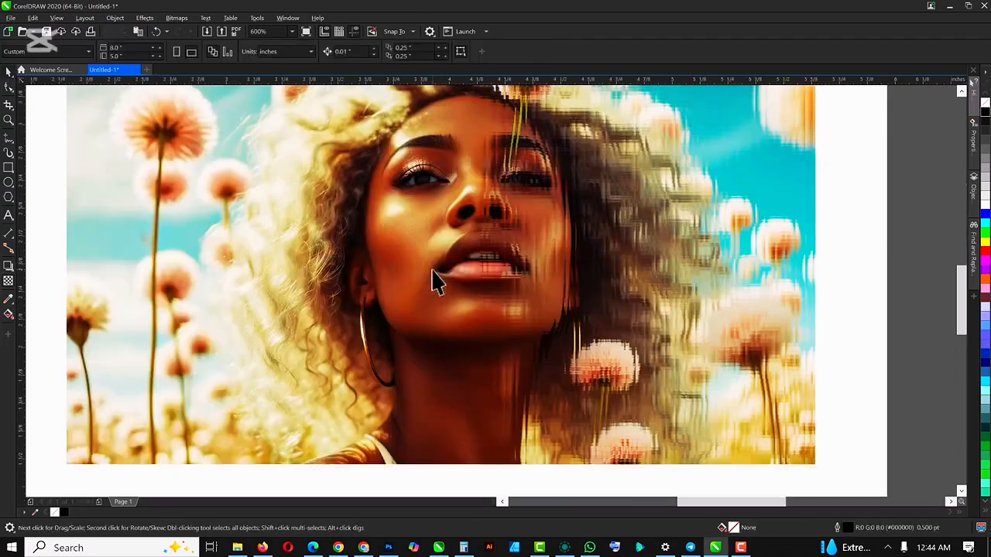
pyautogui.scroll(3, 435, 281)
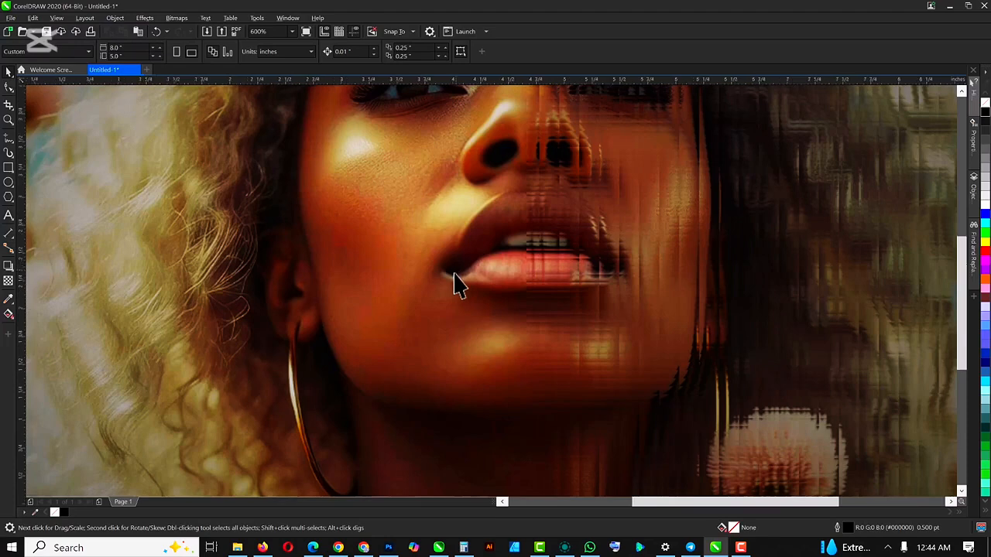
pyautogui.scroll(-5, 454, 281)
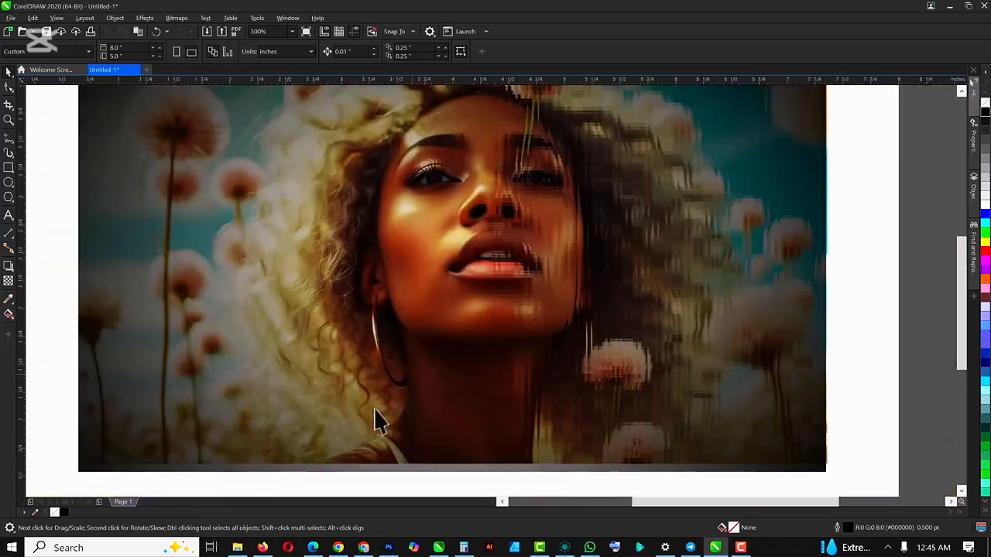
pyautogui.click(357, 468)
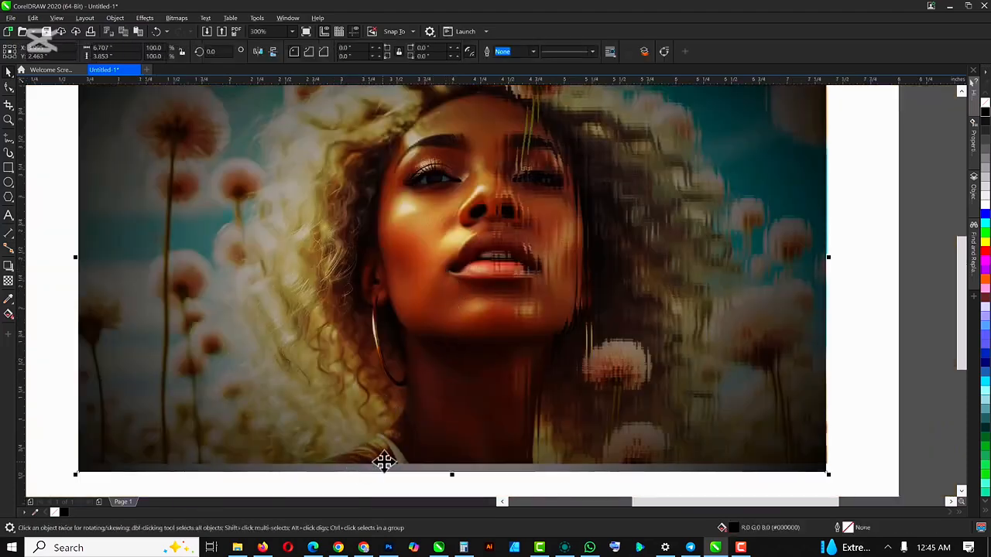
pyautogui.moveTo(382, 459)
pyautogui.mouseDown()
pyautogui.moveTo(388, 467)
pyautogui.moveTo(377, 473)
pyautogui.mouseUp()
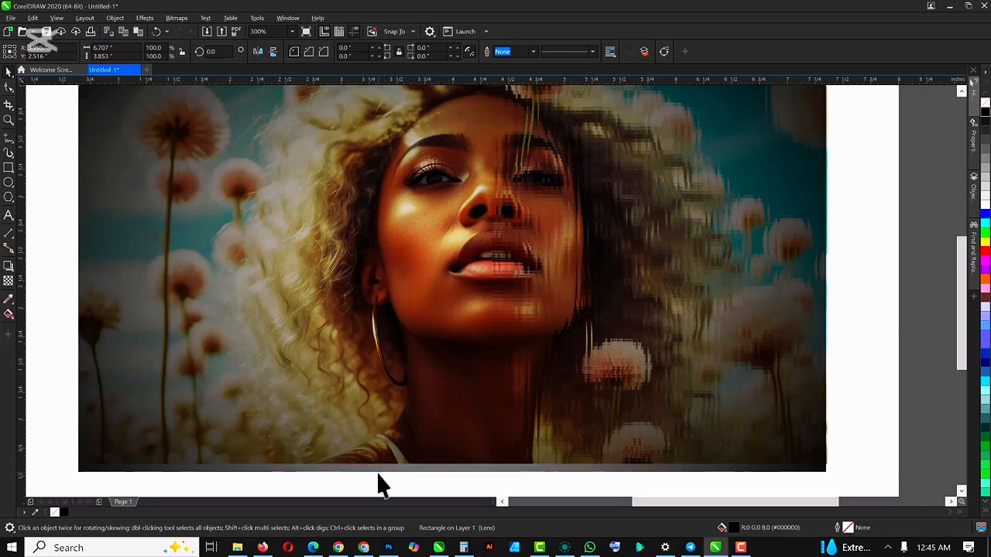
pyautogui.scroll(-4, 430, 448)
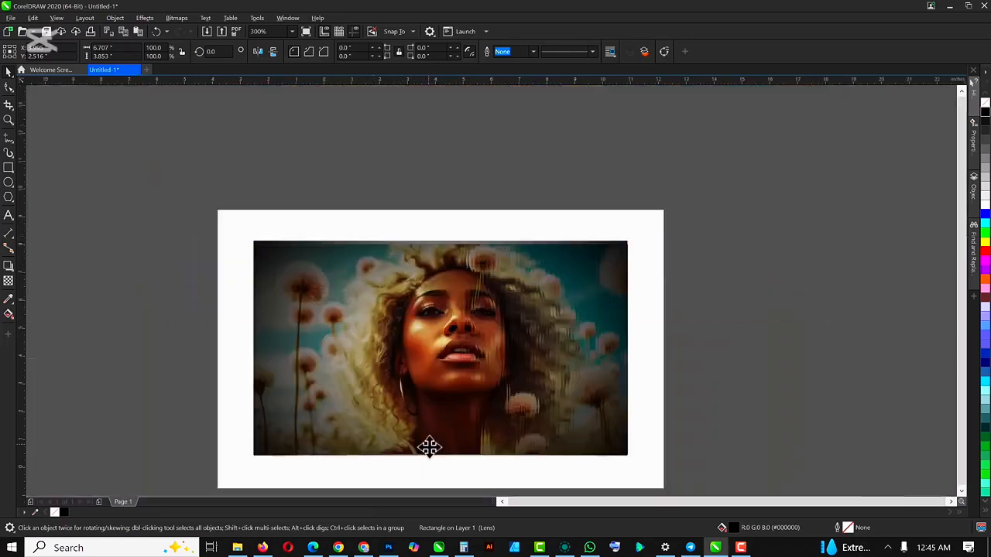
pyautogui.scroll(4, 437, 449)
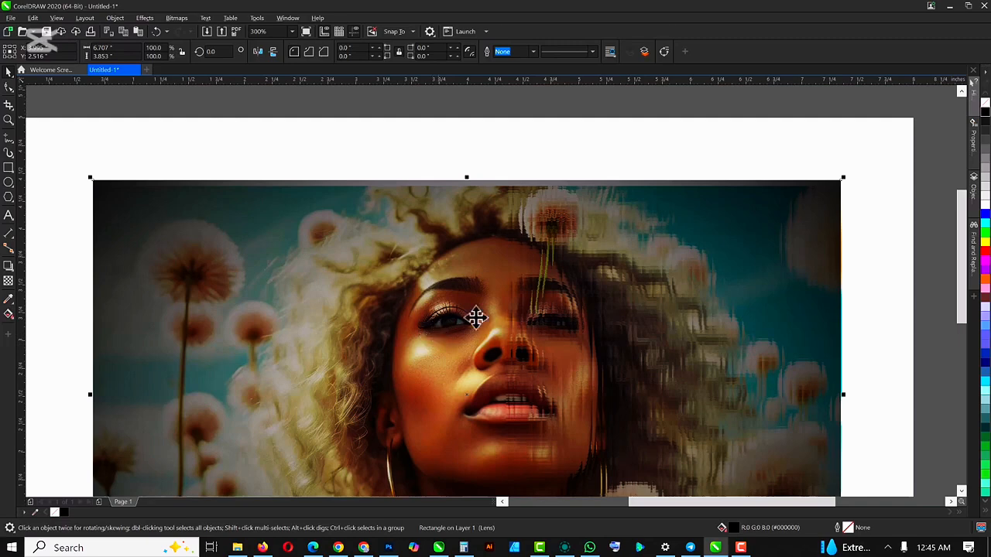
pyautogui.moveTo(961, 255); pyautogui.dragTo(958, 300)
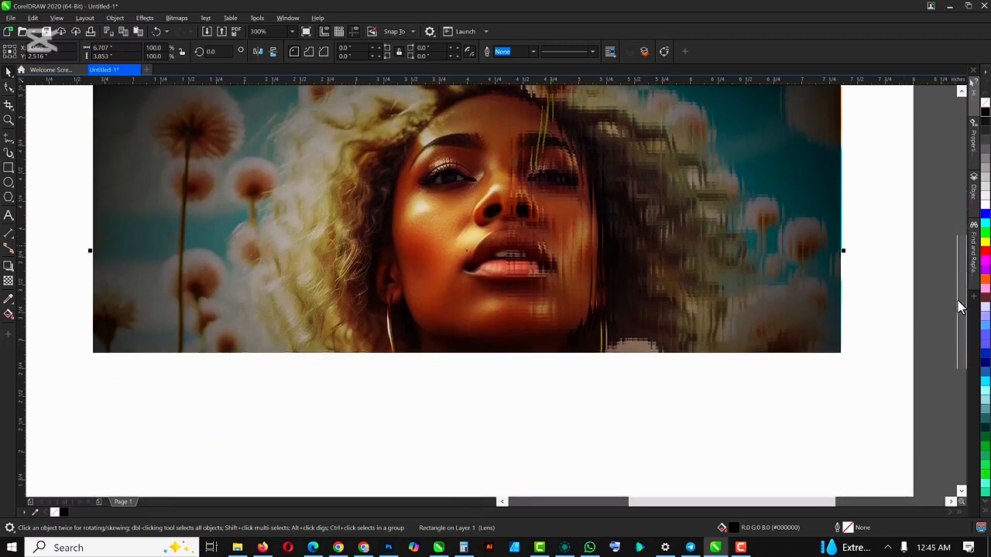
# - Add the artistic text "GLASS BLOCK" in 24 pt Arial over the portrait's lower right and colour it white
pyautogui.click(7, 217)
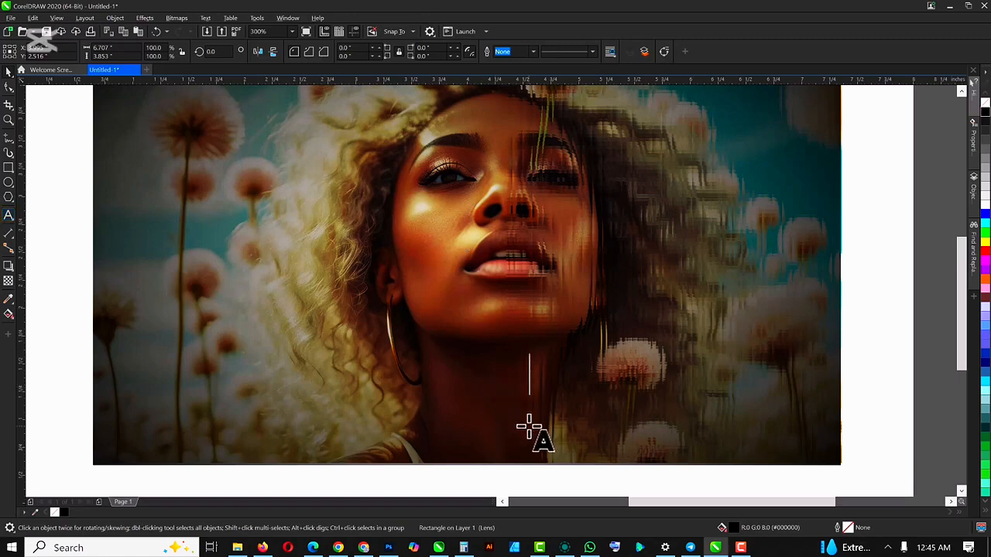
pyautogui.write('LASS')
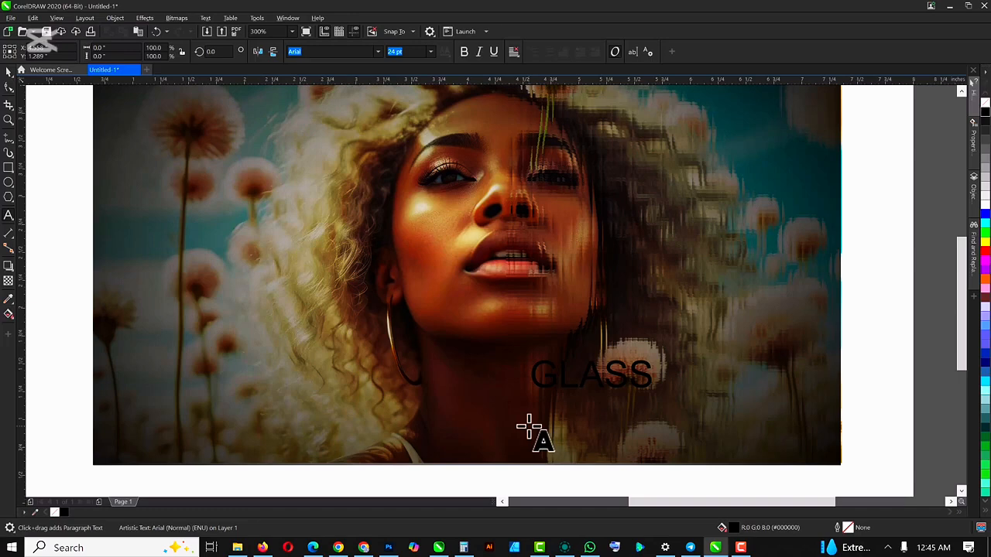
pyautogui.write(' BLL')
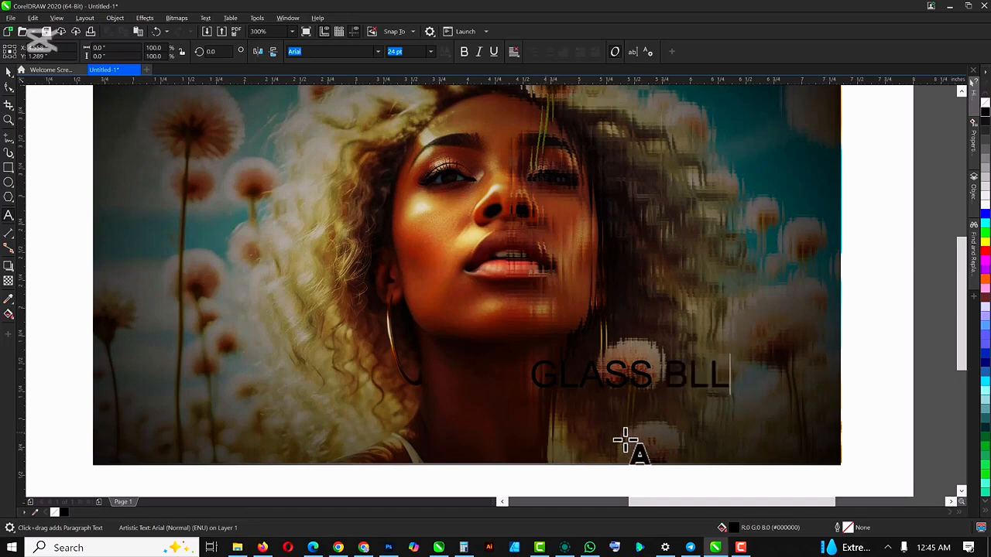
pyautogui.press('BackSpace')
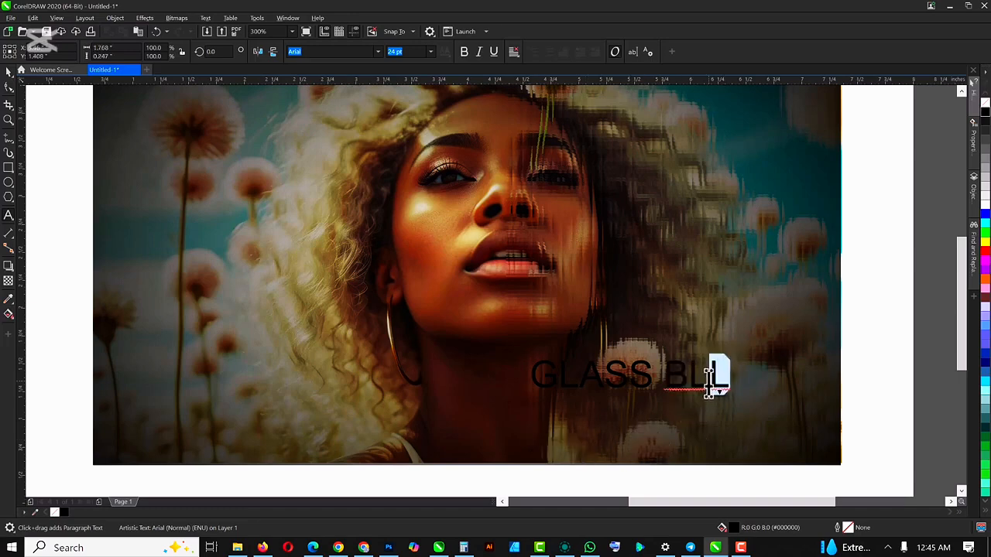
pyautogui.write('OCK')
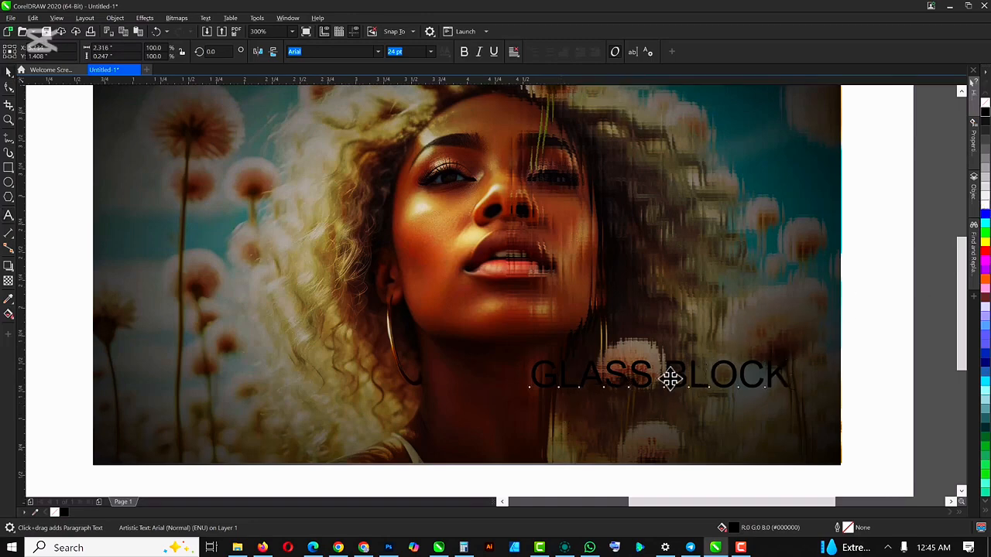
pyautogui.hotkey('ctrl', 'space')
pyautogui.click(984, 203)
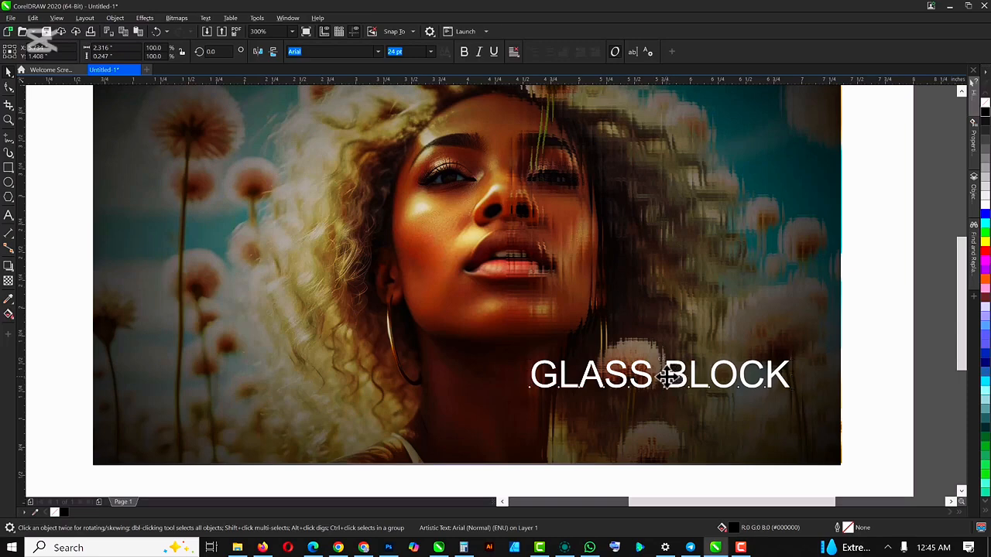
# - Break "GLASS BLOCK" into two lines and tighten the line spacing until the text is about 0.53 inch high
pyautogui.doubleClick(663, 376)
pyautogui.press('Return')
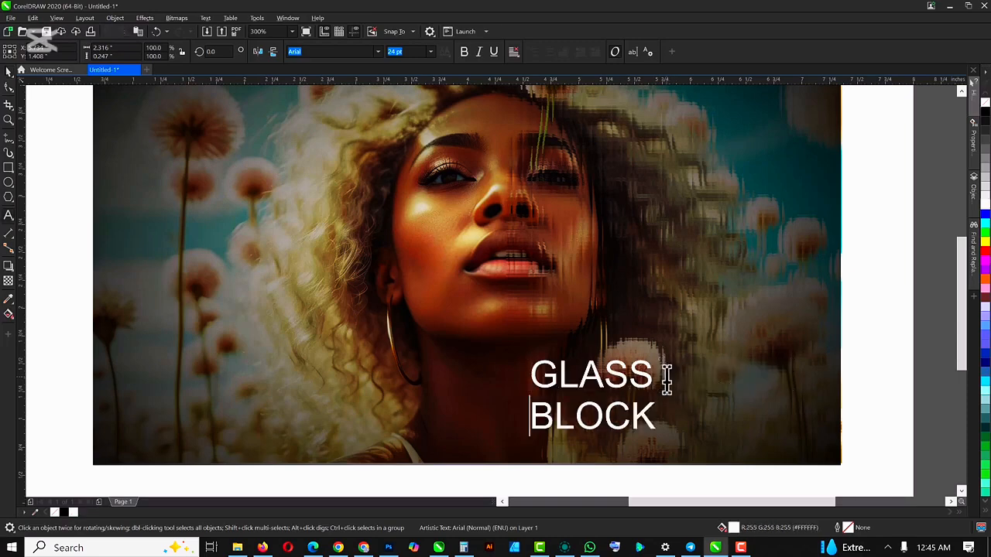
pyautogui.click(9, 70)
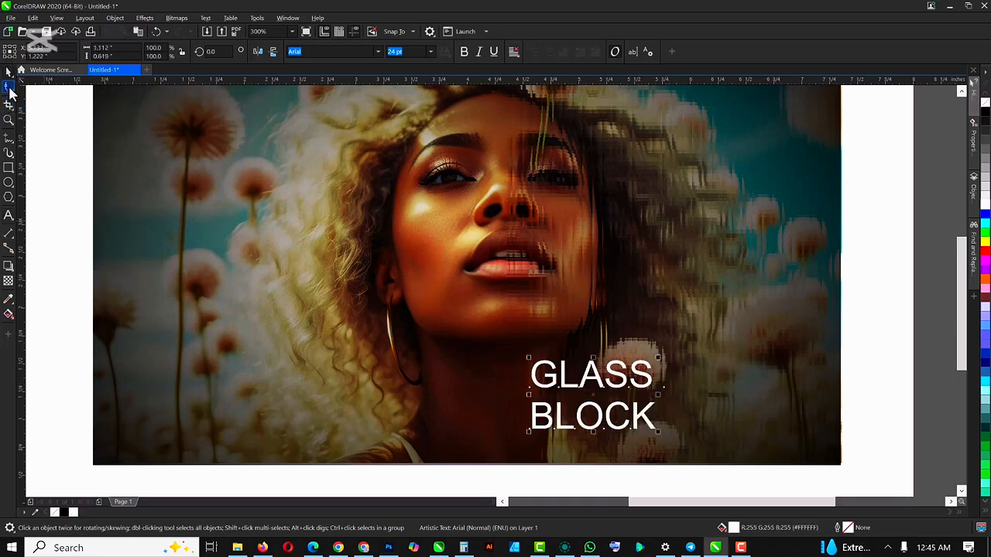
pyautogui.click(8, 88)
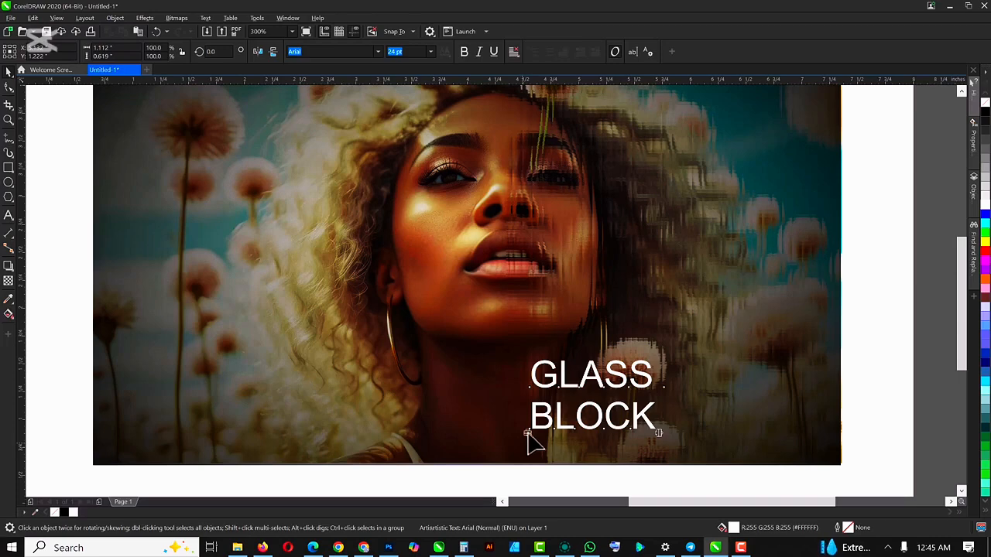
pyautogui.moveTo(527, 437); pyautogui.dragTo(526, 406)
pyautogui.click(532, 486)
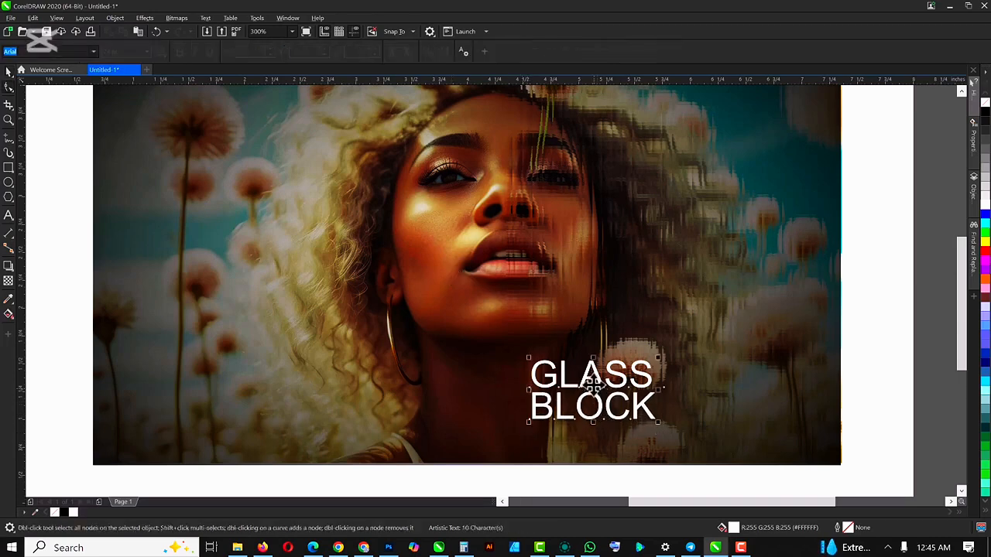
# - Duplicate the "GLASS BLOCK" text up and to the right, and replace the copy's wording with "EFFECT"
pyautogui.press('space')
pyautogui.moveTo(597, 380); pyautogui.dragTo(727, 337)
pyautogui.rightClick(726, 338)
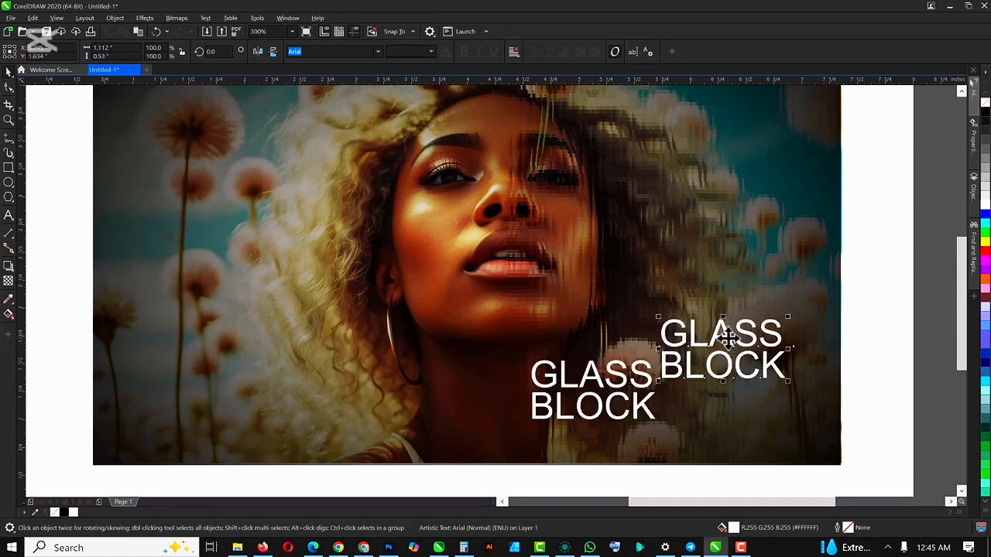
pyautogui.doubleClick(727, 341)
pyautogui.hotkey('ctrl', 'a')
pyautogui.write('EFFECT')
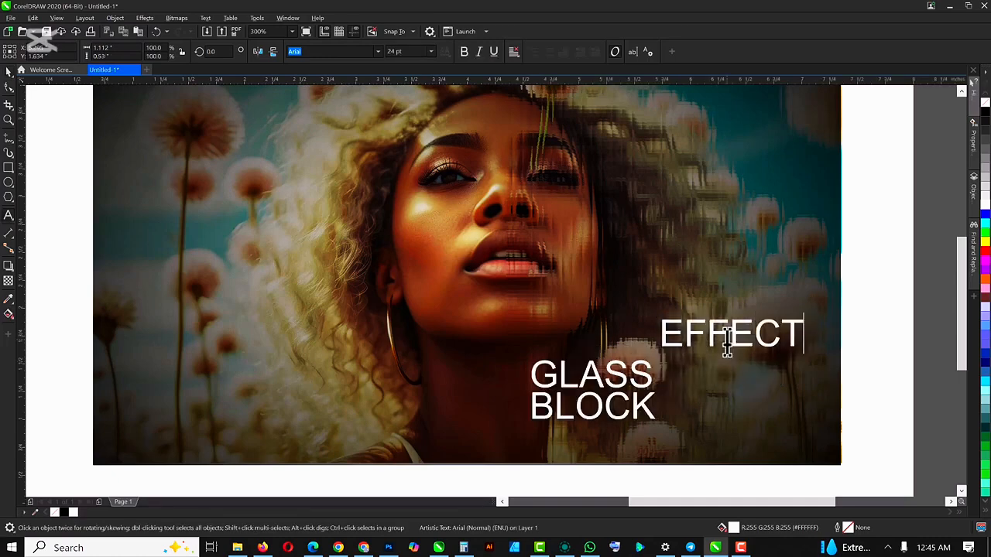
pyautogui.hotkey('ctrl', 'space')
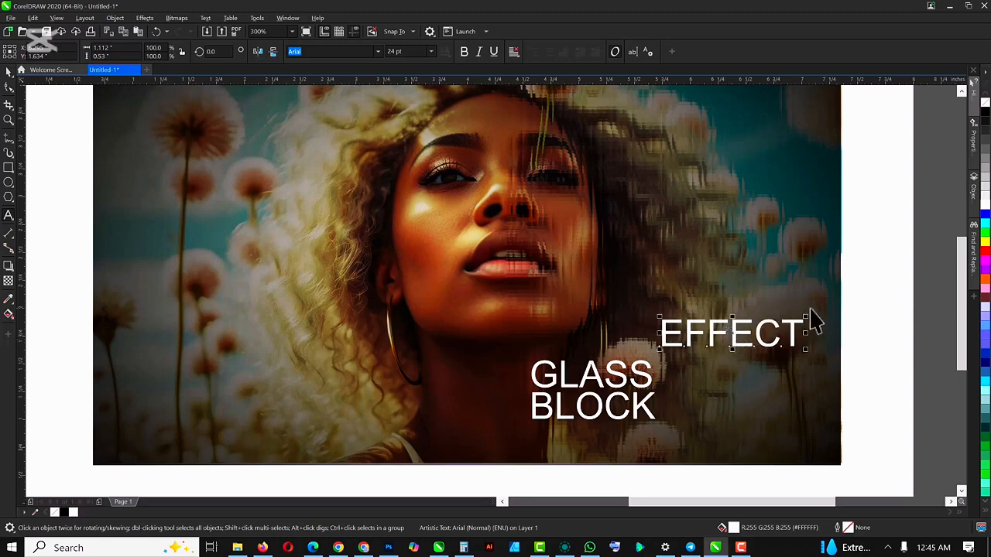
# - Shrink "EFFECT" to about 10.6 pt and widen its letter spacing until the word is about 1.46 inches wide
pyautogui.moveTo(807, 313); pyautogui.dragTo(727, 334)
pyautogui.click(8, 87)
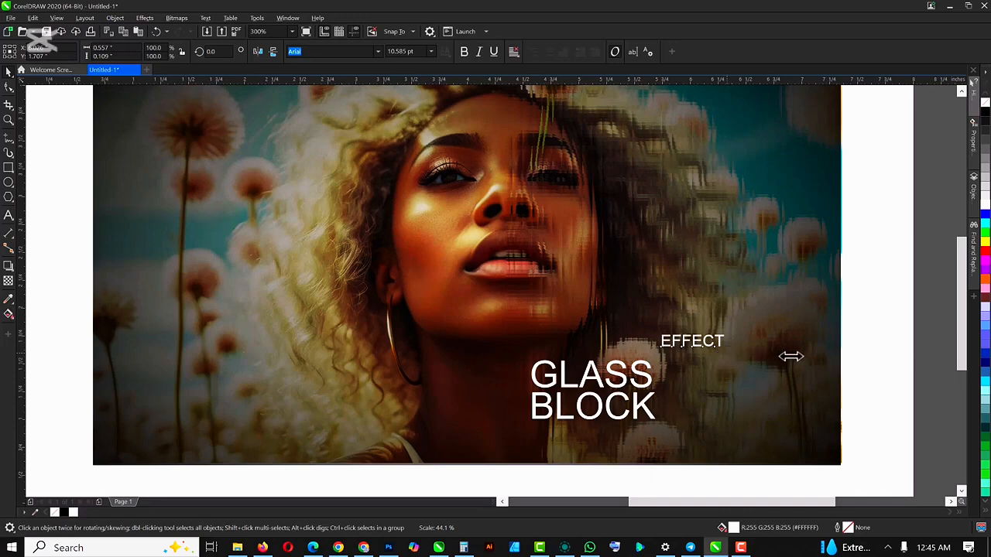
pyautogui.moveTo(790, 355); pyautogui.dragTo(822, 358)
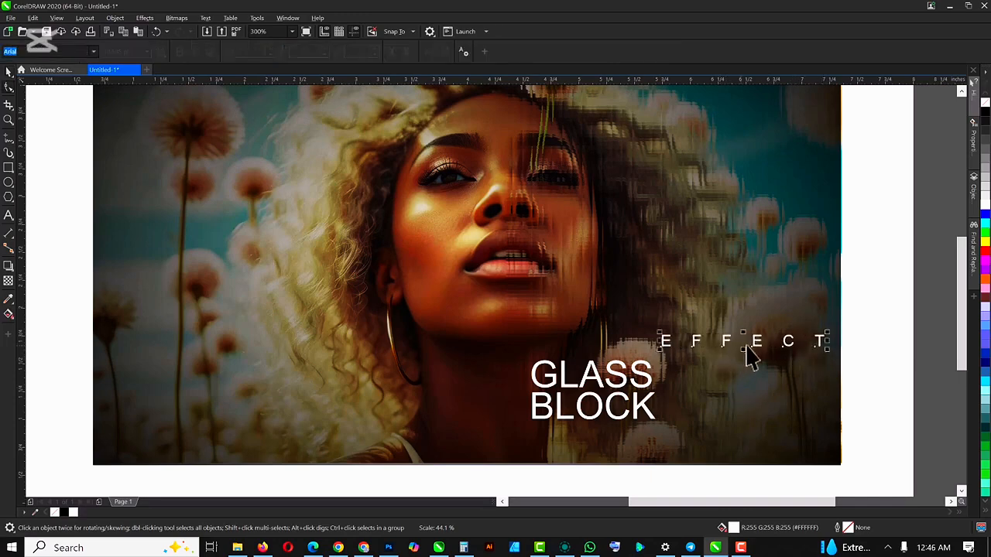
# - Place "EFFECT" directly beneath "BLOCK" and scale it down to about 1.04 inches wide to match the title's width
pyautogui.moveTo(758, 340); pyautogui.dragTo(753, 343)
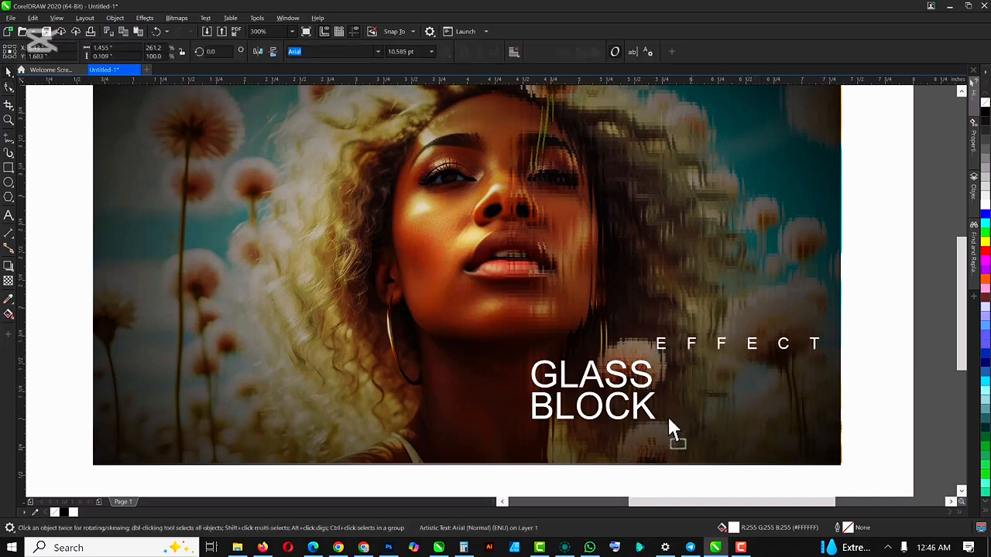
pyautogui.moveTo(668, 419); pyautogui.dragTo(634, 428)
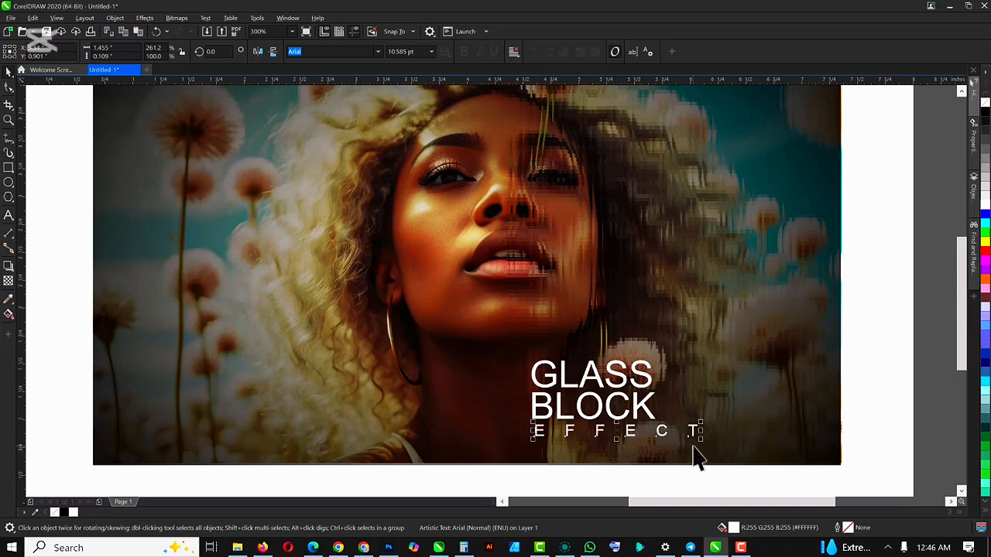
pyautogui.moveTo(701, 438); pyautogui.dragTo(654, 440)
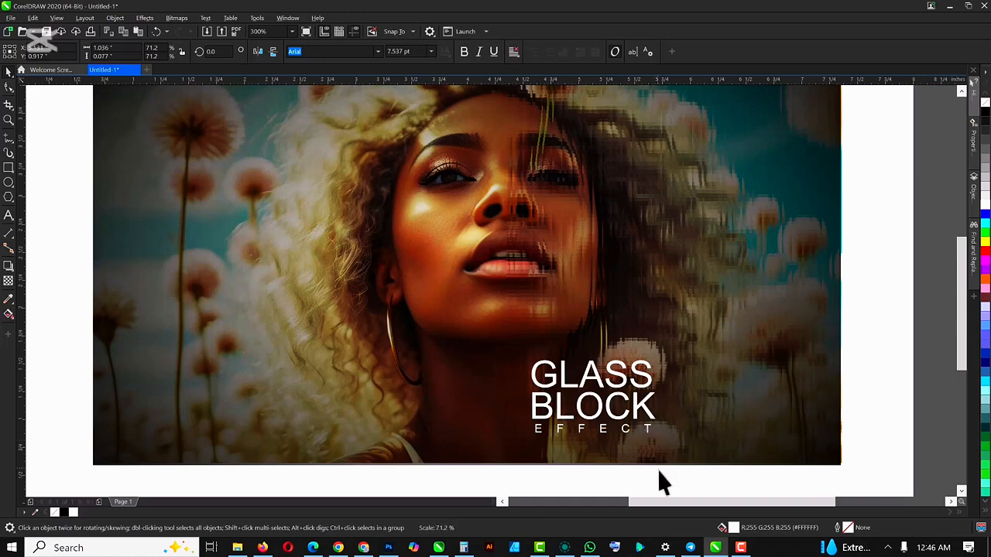
pyautogui.click(934, 275)
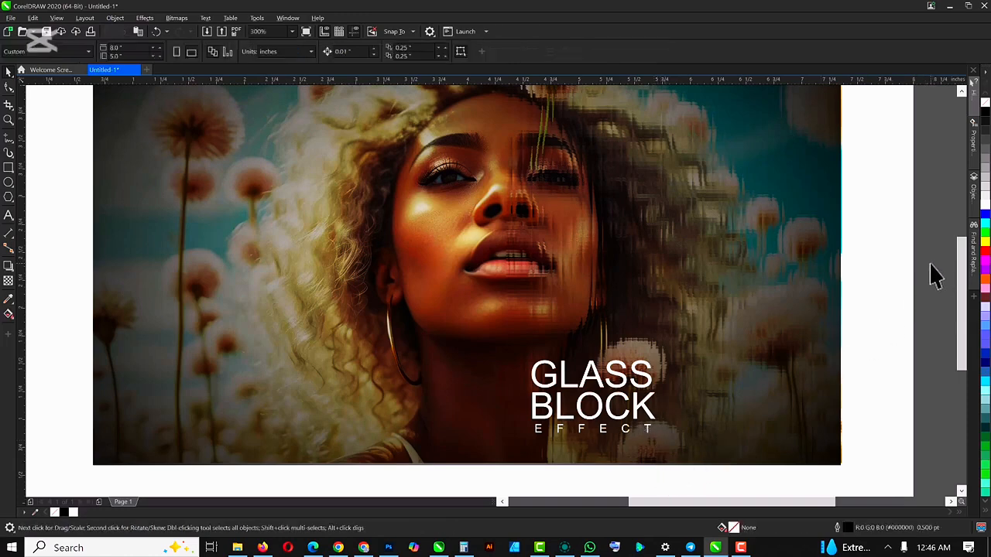
# - Set the "GLASS BLOCK" title in Magistral Extra Bold and move it up about 0.15 inch, clear of "EFFECT"
pyautogui.click(619, 391)
pyautogui.click(619, 395)
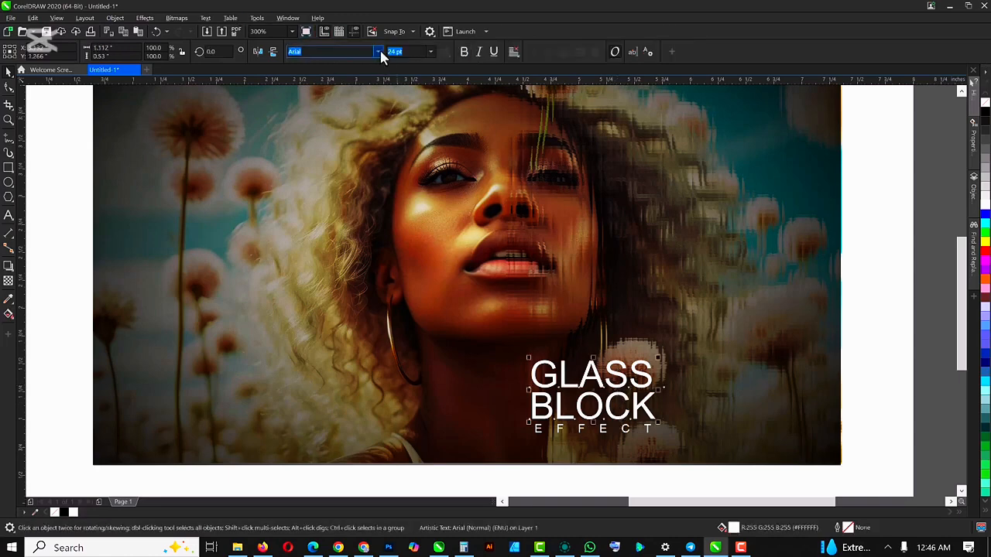
pyautogui.click(378, 52)
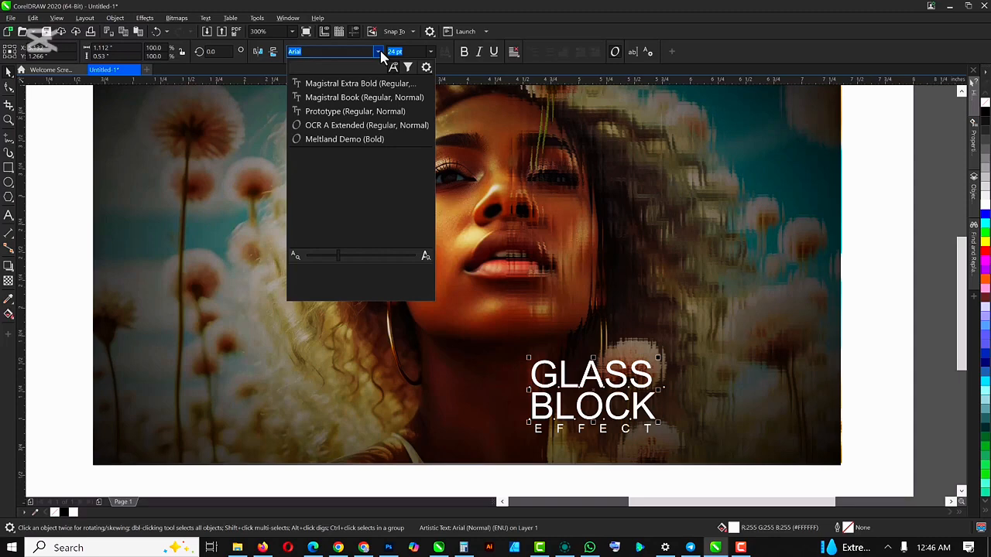
pyautogui.click(366, 85)
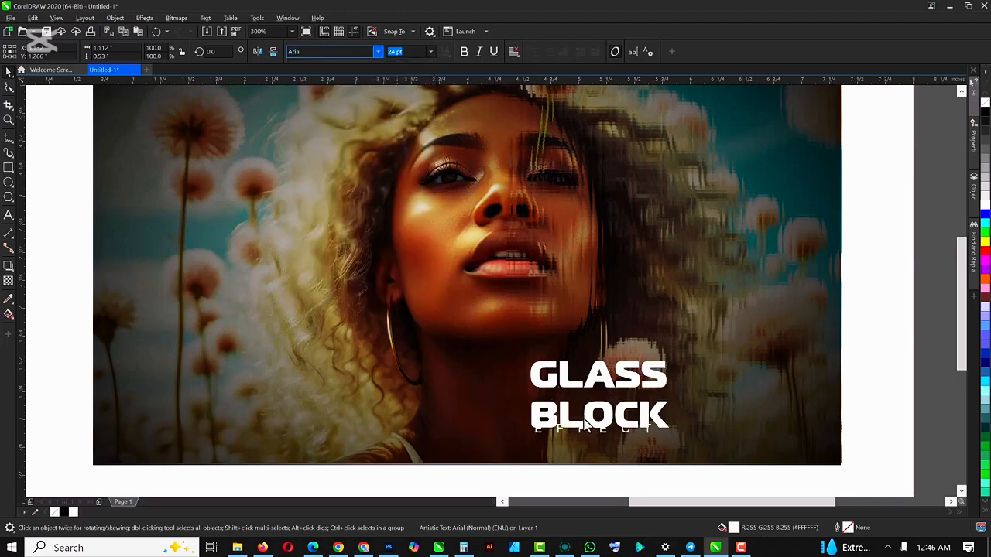
pyautogui.scroll(2, 586, 418)
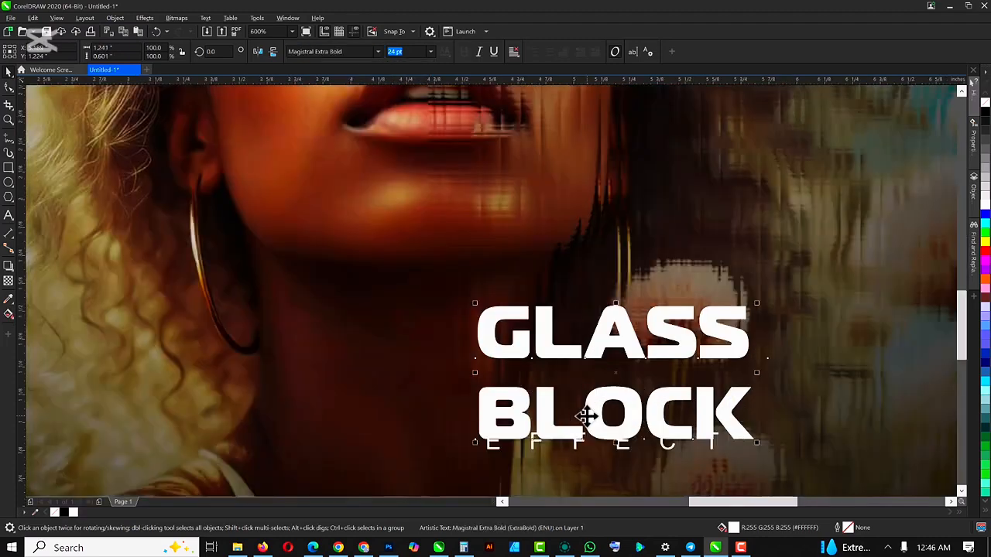
pyautogui.moveTo(586, 418); pyautogui.dragTo(583, 380)
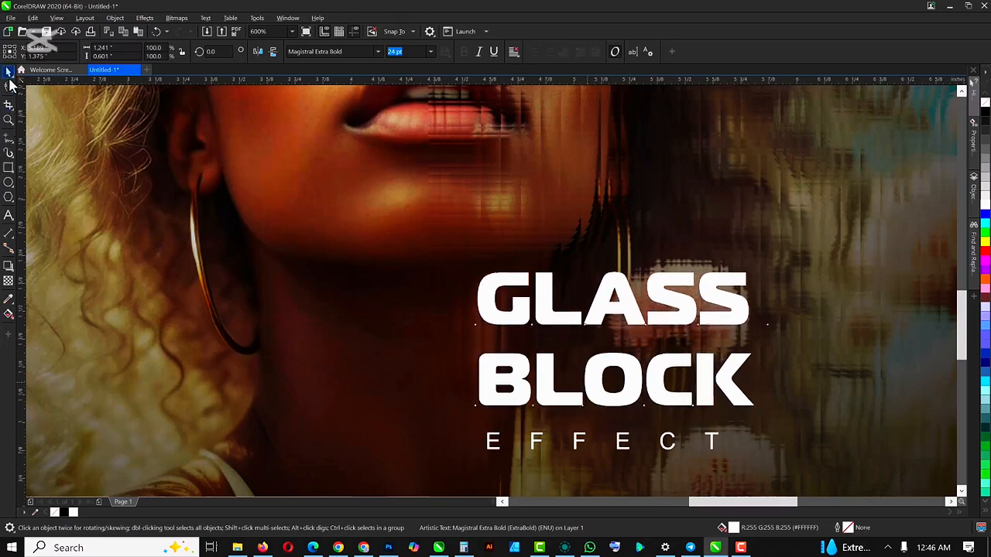
# - Tighten the line spacing between "GLASS" and "BLOCK" until the two-line title is about 0.5 inch high
pyautogui.click(9, 88)
pyautogui.moveTo(474, 377); pyautogui.dragTo(475, 370)
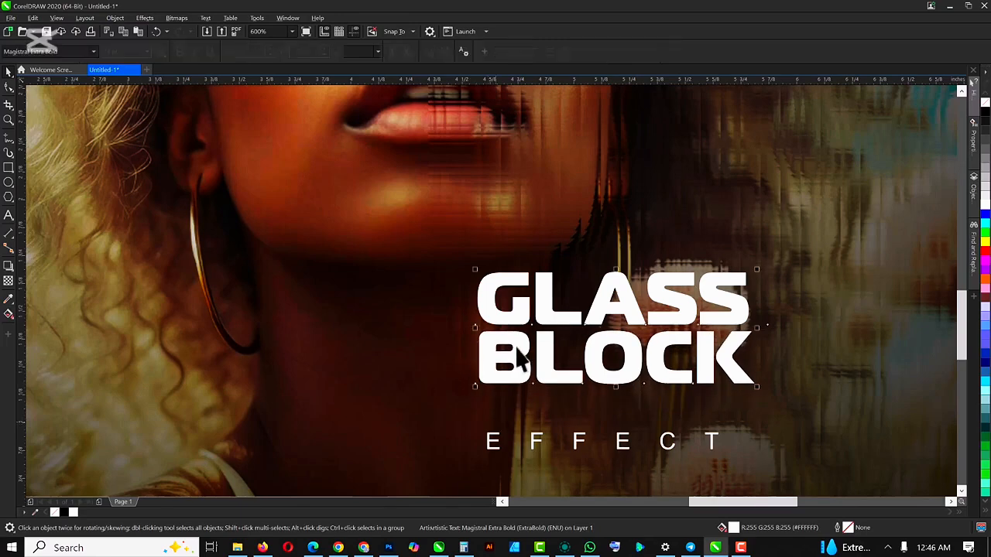
pyautogui.moveTo(515, 326); pyautogui.dragTo(516, 336)
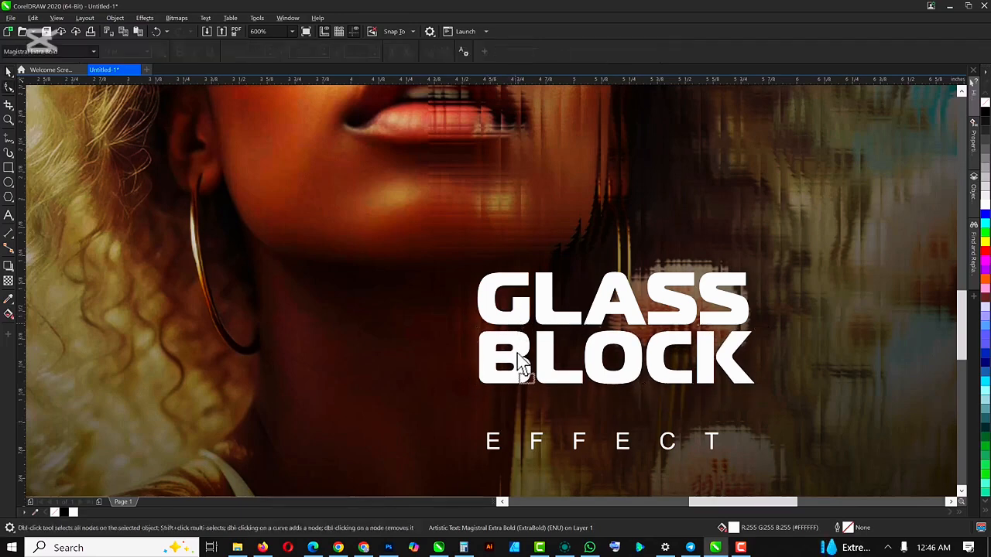
# - Move the "GLASS BLOCK" title down about 0.18 inch so that "BLOCK" sits just above "EFFECT", and deselect it
pyautogui.press('Down')
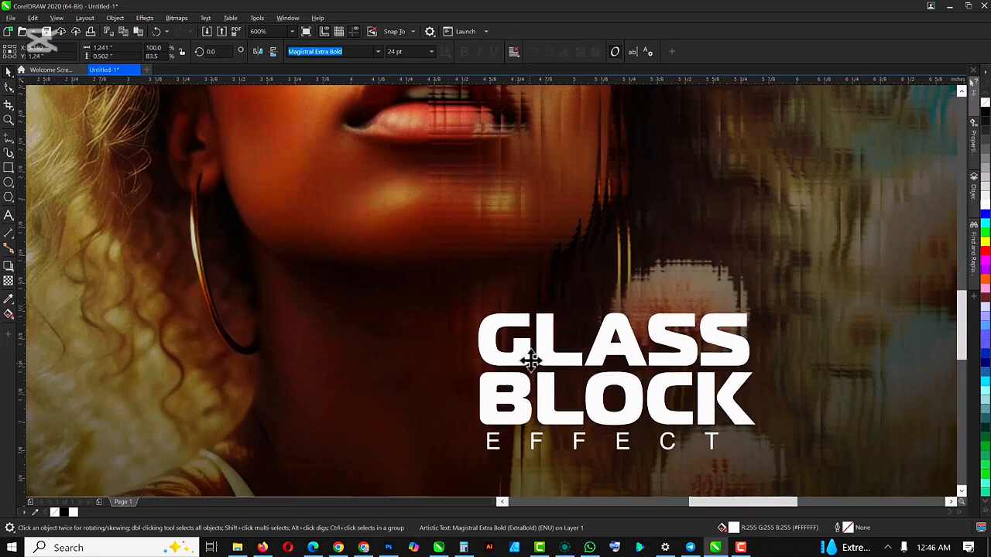
pyautogui.scroll(-3, 528, 359)
pyautogui.scroll(-2, 528, 359)
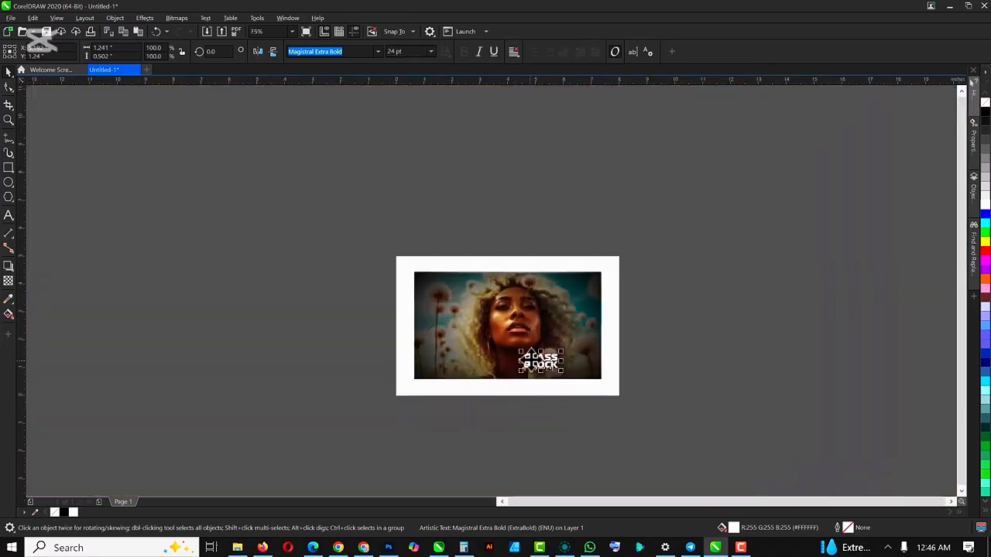
pyautogui.scroll(1, 531, 354)
pyautogui.scroll(1, 533, 352)
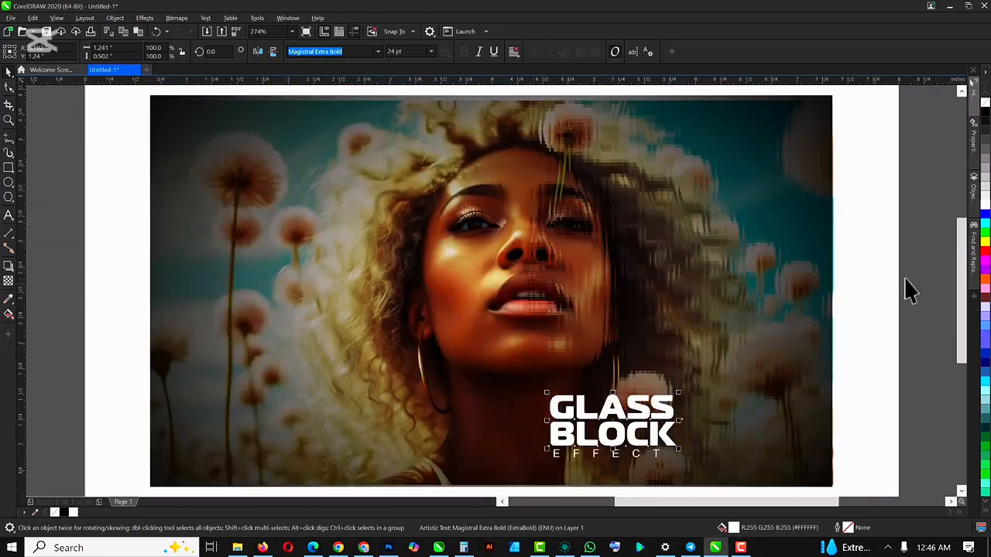
pyautogui.click(927, 277)
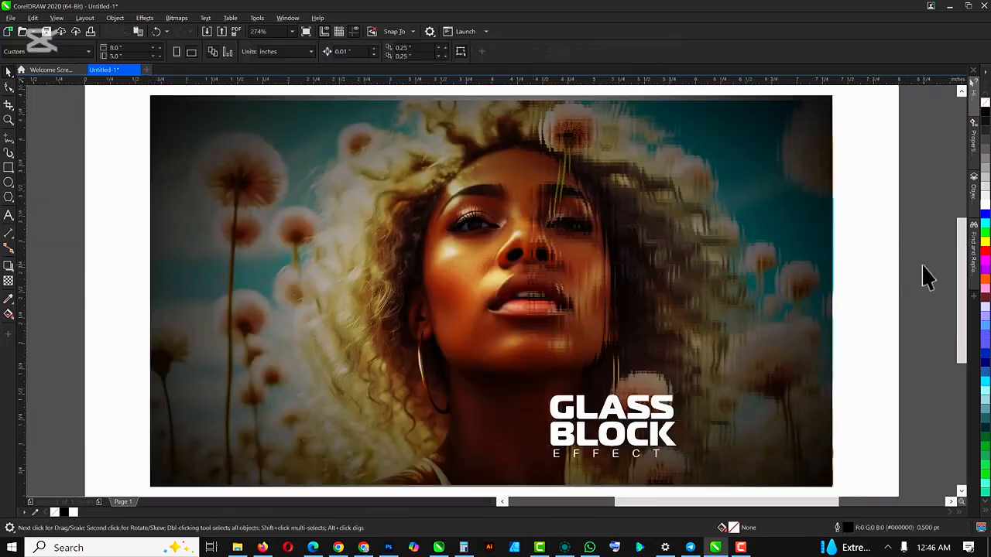